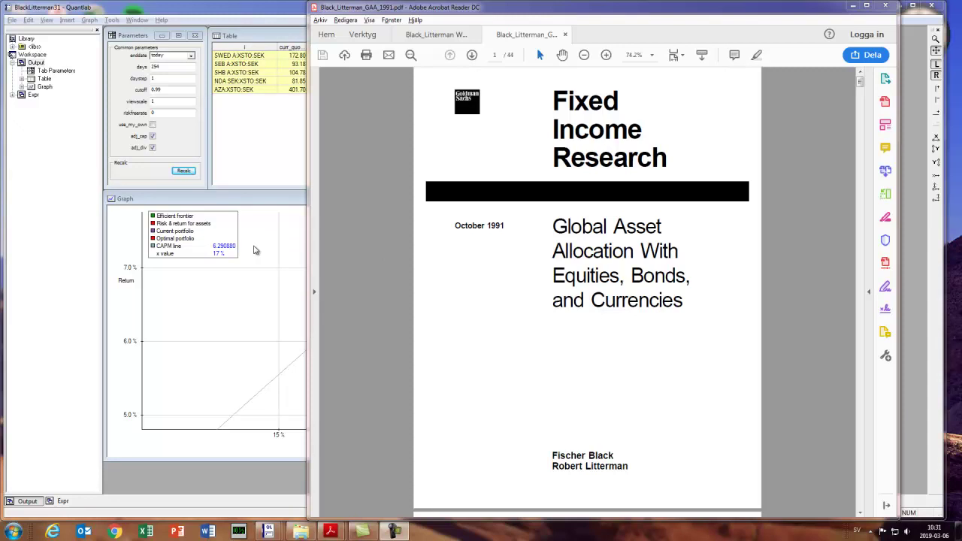
Switch to Quantlab, review the portf_w weights of the five stocks, and move the graph's vertical marker line onto the current portfolio point
{"action": "left_click", "coordinate": [254, 250]}
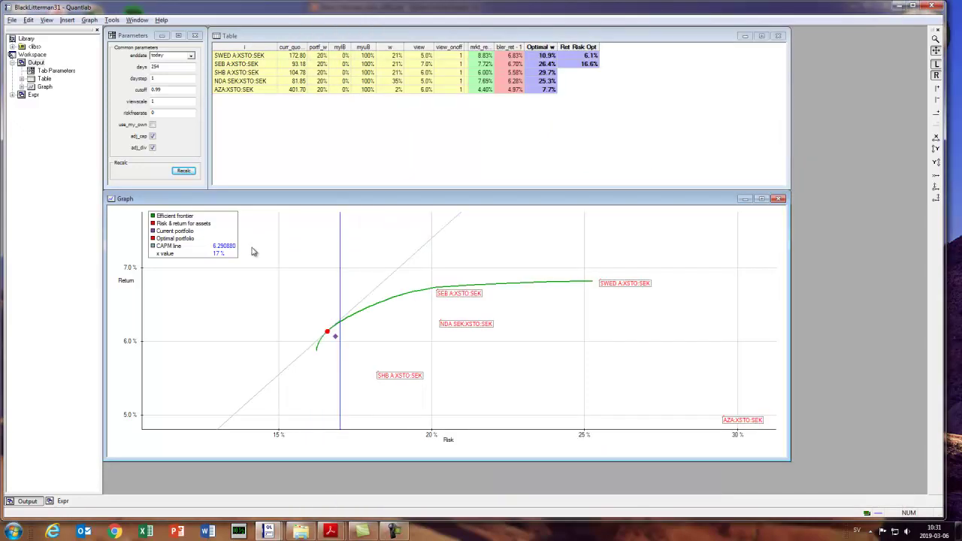
{"action": "left_click", "coordinate": [262, 184]}
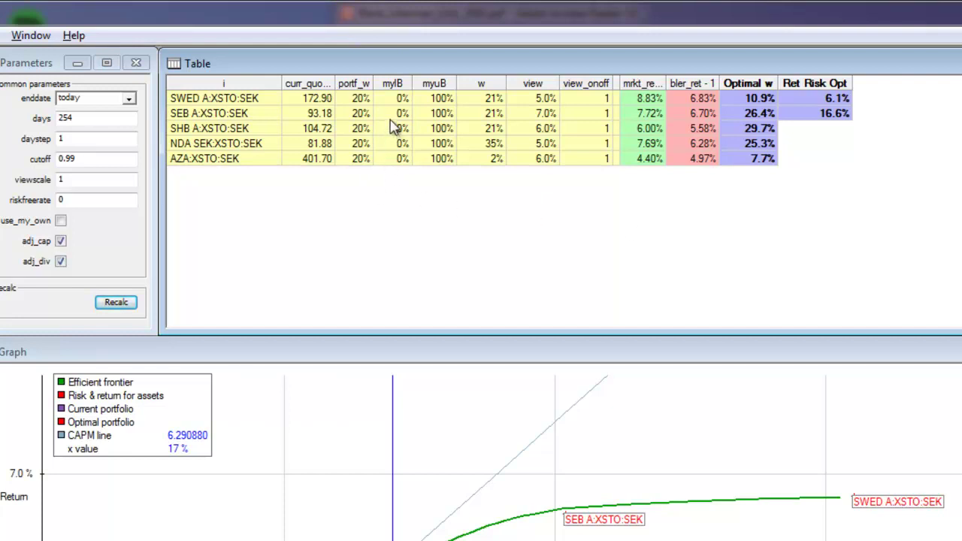
{"action": "left_click_drag", "start_coordinate": [368, 102], "coordinate": [368, 160]}
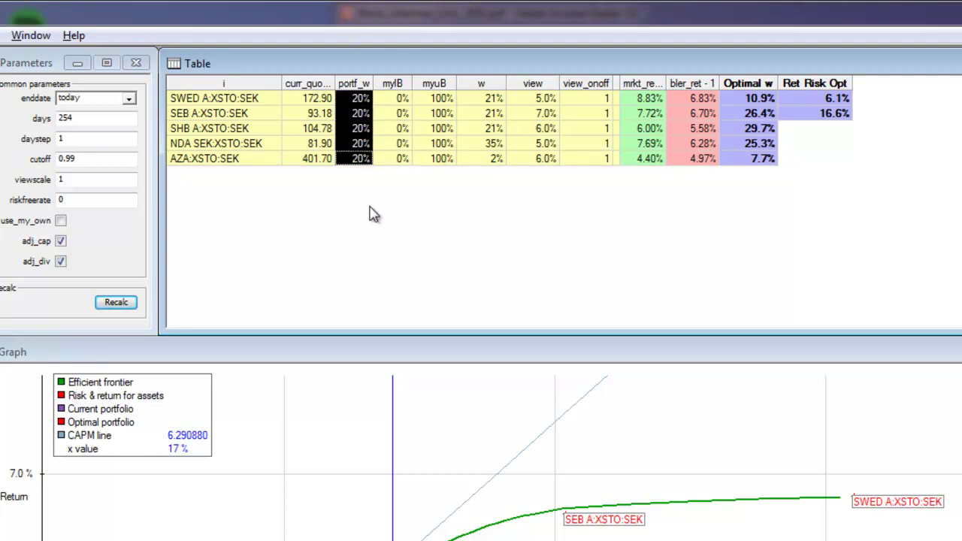
{"action": "left_click", "coordinate": [367, 183]}
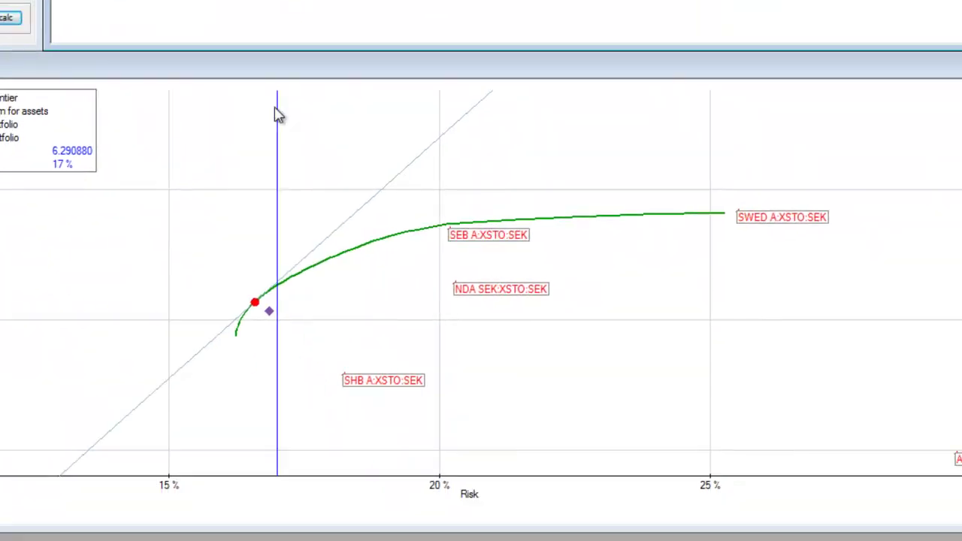
{"action": "left_click_drag", "start_coordinate": [259, 281], "coordinate": [255, 295]}
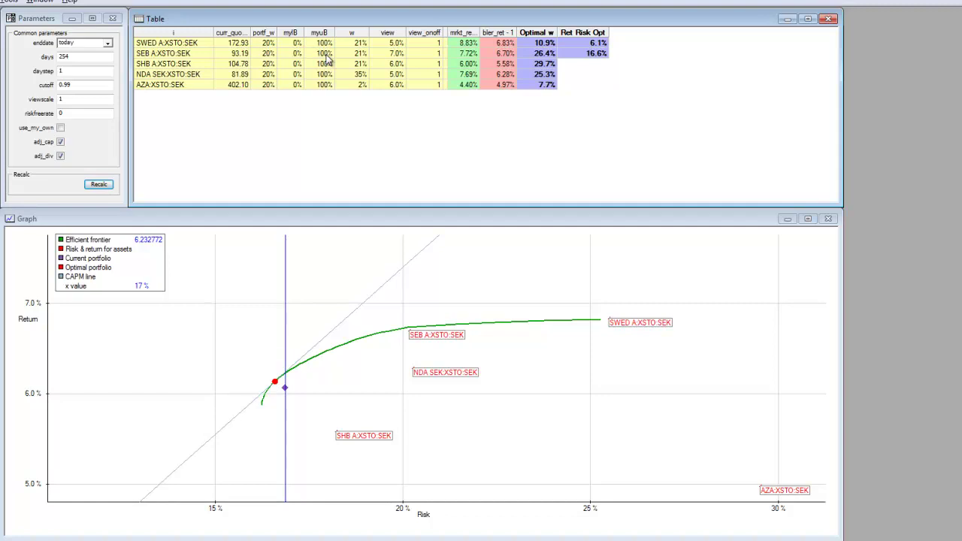
Examine the w column of market weights, comparing the NDA SEK:XSTO:SEK and AZA:XSTO:SEK rows with the other stocks
{"action": "left_click_drag", "start_coordinate": [362, 47], "coordinate": [359, 111]}
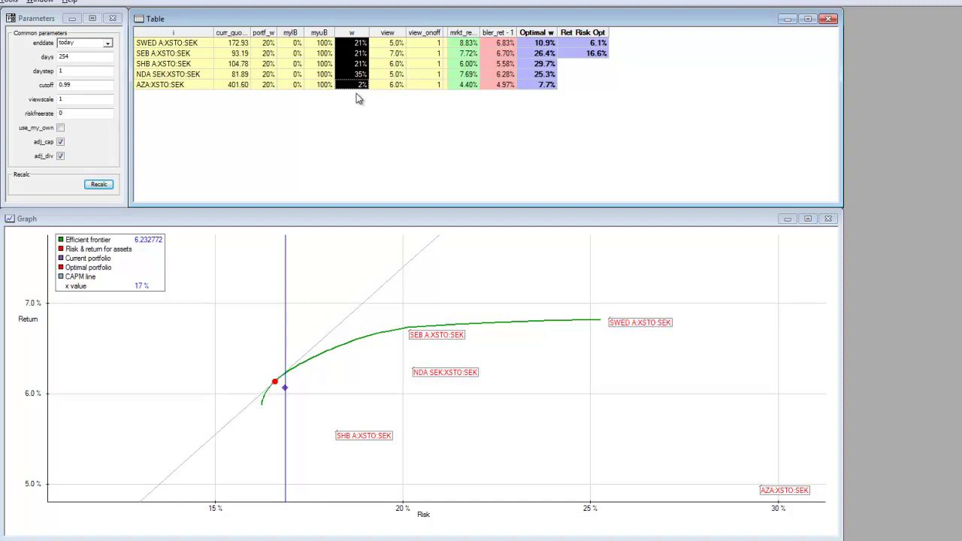
{"action": "left_click", "coordinate": [376, 115]}
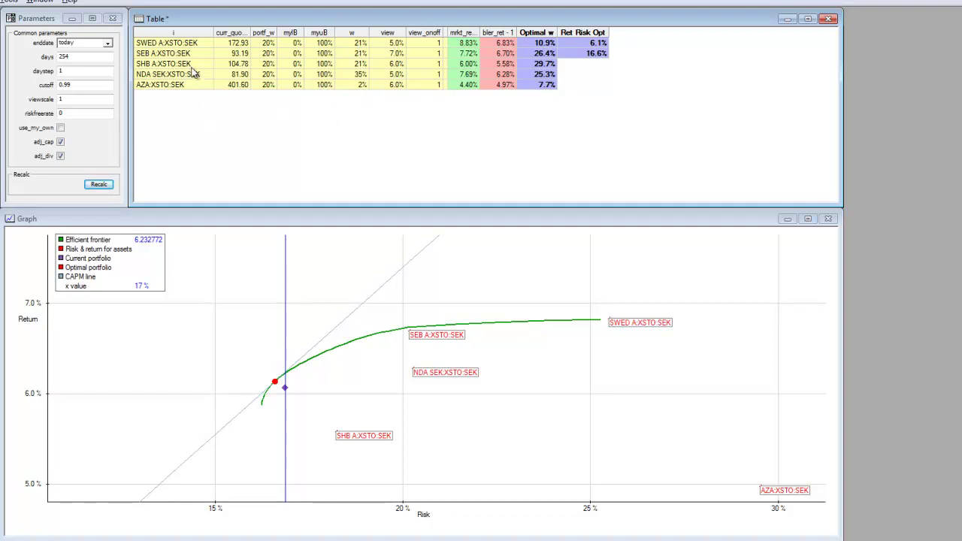
{"action": "left_click", "coordinate": [360, 76]}
{"action": "left_click", "coordinate": [359, 75]}
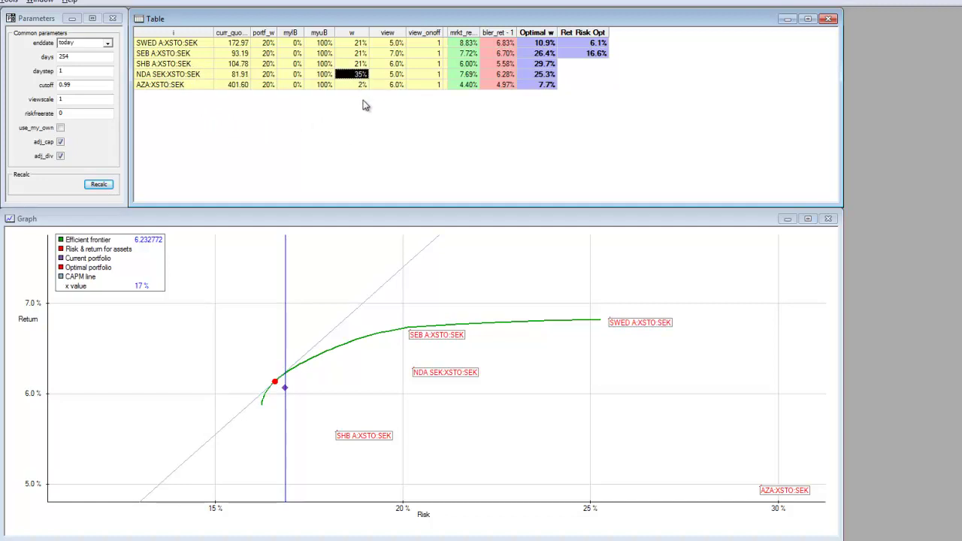
{"action": "key", "text": "Return"}
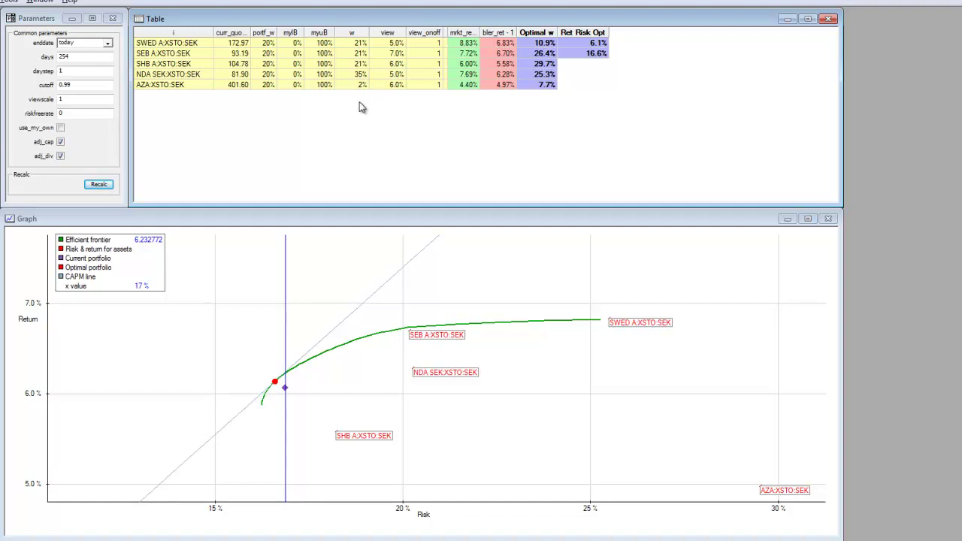
{"action": "left_click", "coordinate": [200, 87]}
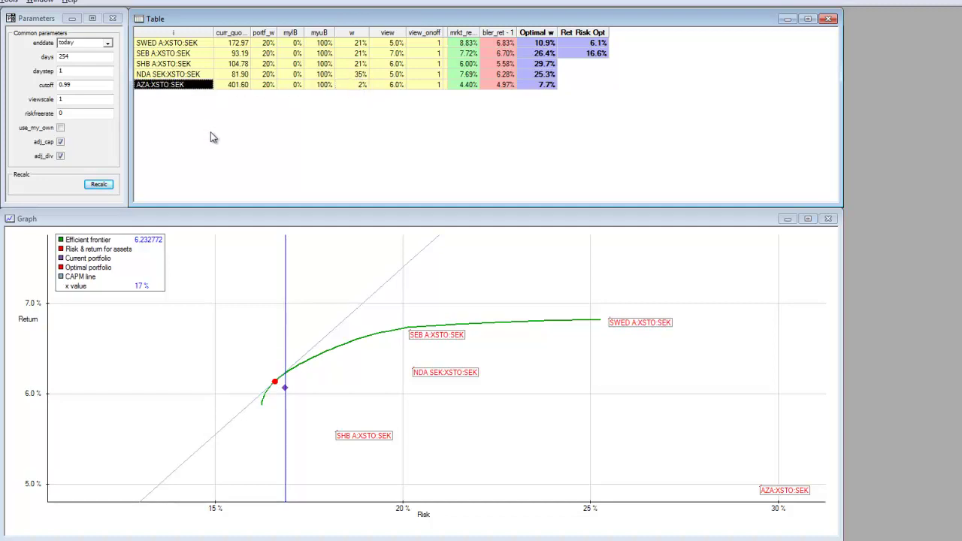
{"action": "left_click", "coordinate": [359, 85]}
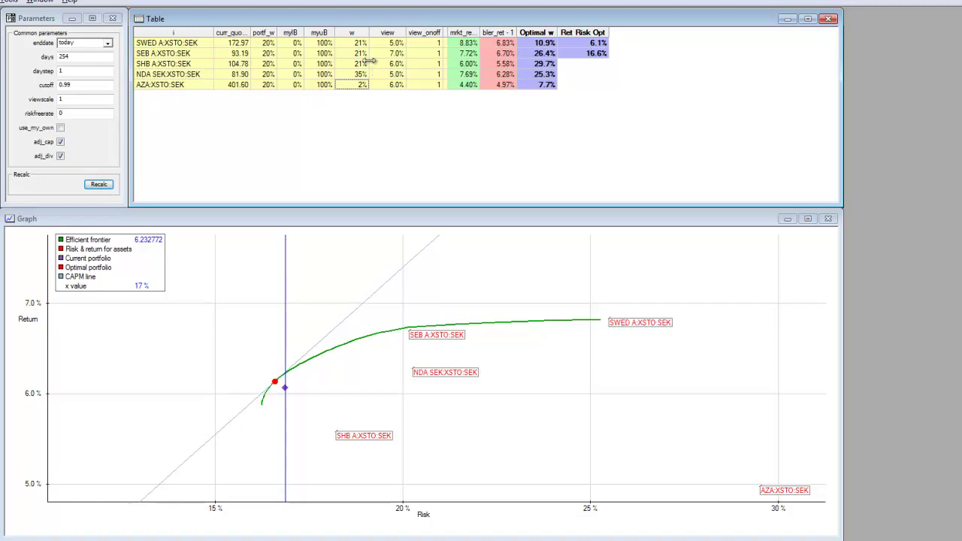
{"action": "left_click_drag", "start_coordinate": [366, 45], "coordinate": [361, 85]}
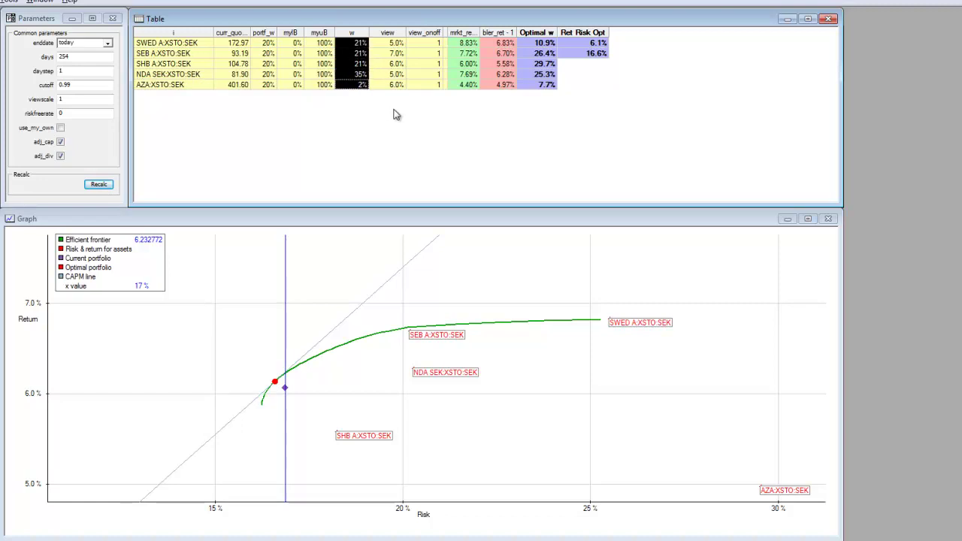
Examine the market return column for all five stocks and relate it to the weights in the w column
{"action": "left_click_drag", "start_coordinate": [474, 44], "coordinate": [475, 92]}
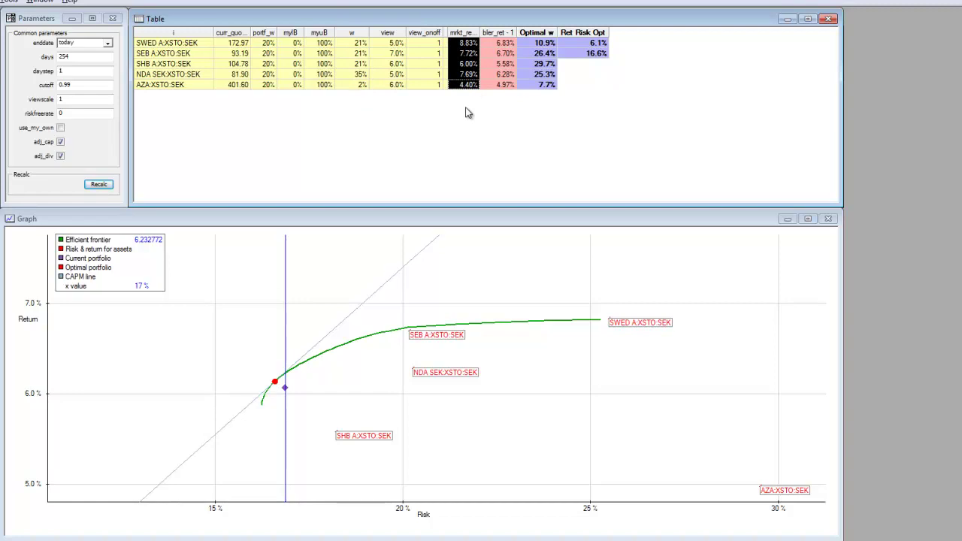
{"action": "left_click", "coordinate": [468, 113]}
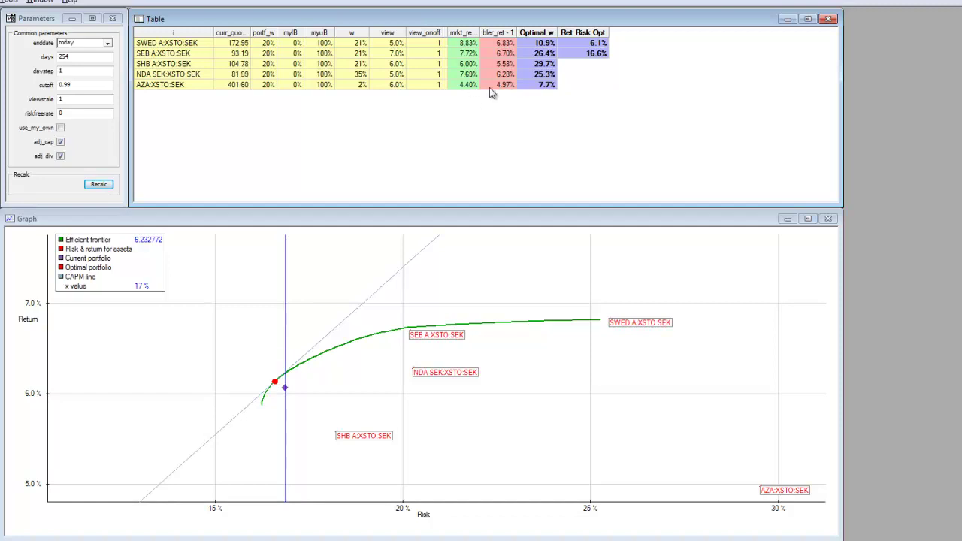
{"action": "left_click_drag", "start_coordinate": [463, 44], "coordinate": [461, 88]}
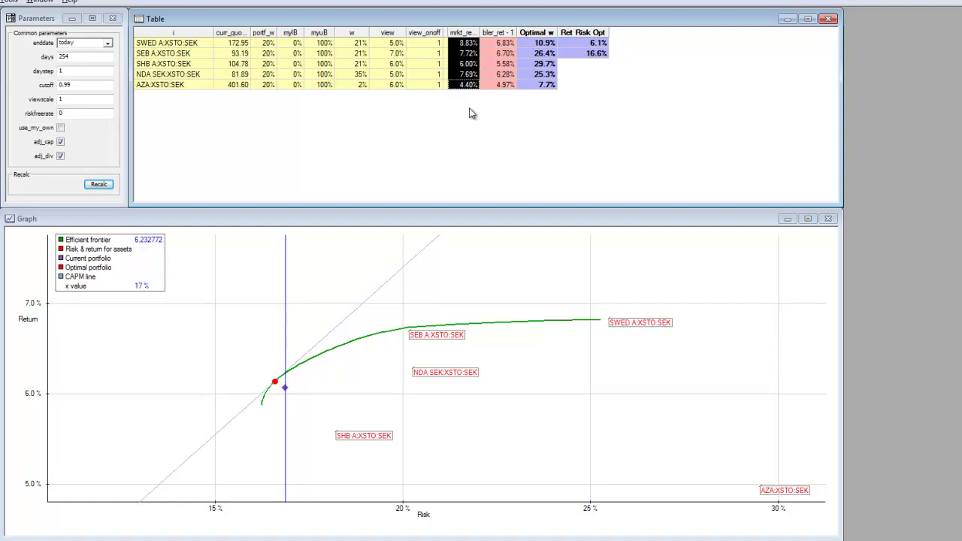
{"action": "left_click", "coordinate": [467, 96]}
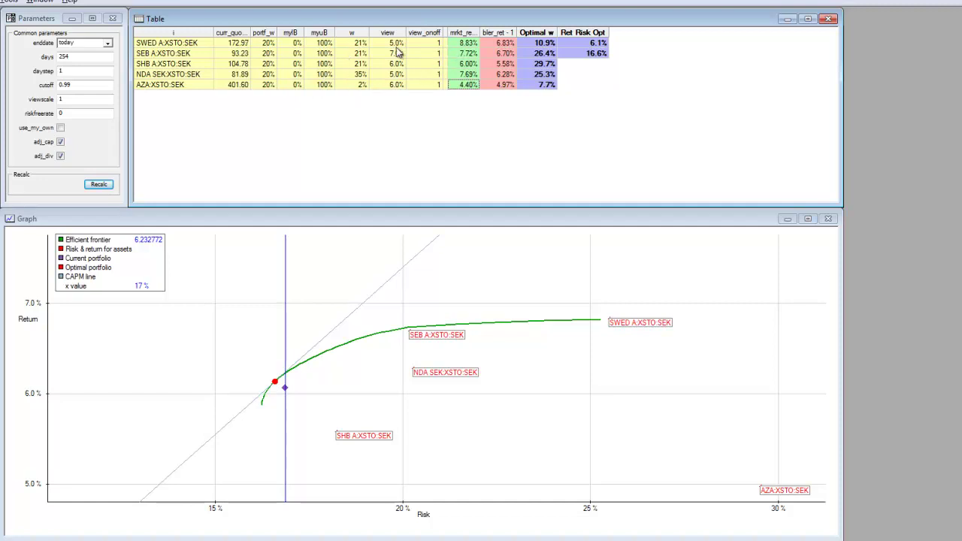
{"action": "left_click_drag", "start_coordinate": [466, 42], "coordinate": [468, 85]}
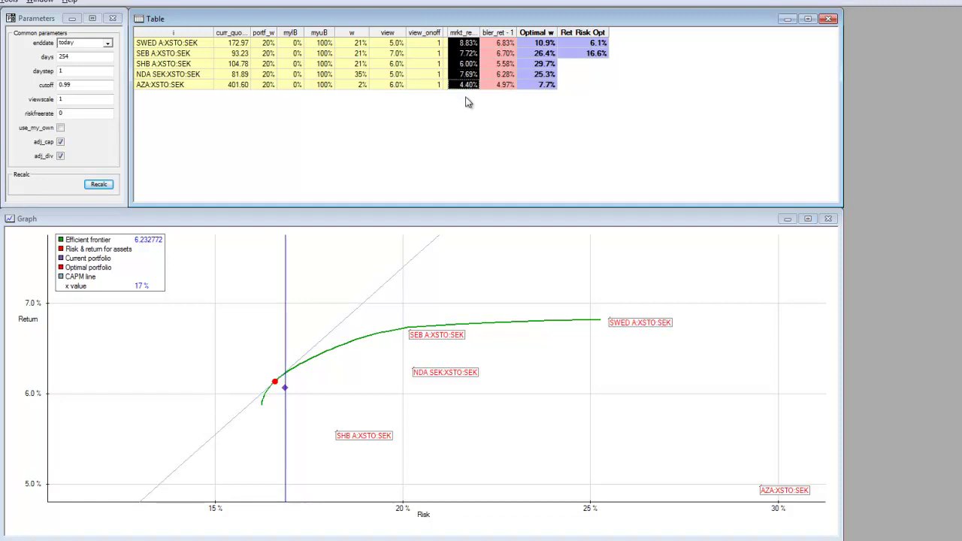
{"action": "left_click", "coordinate": [462, 67]}
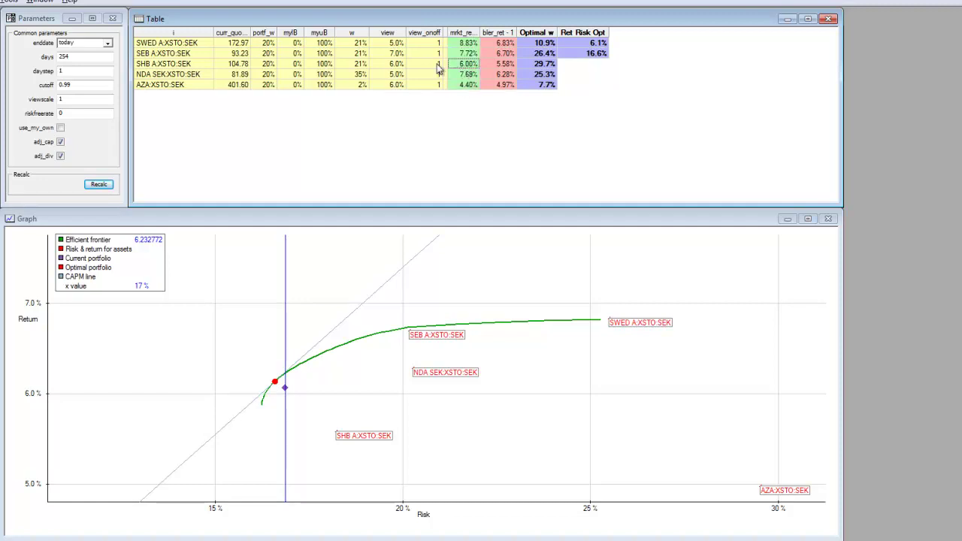
{"action": "left_click_drag", "start_coordinate": [362, 44], "coordinate": [361, 89]}
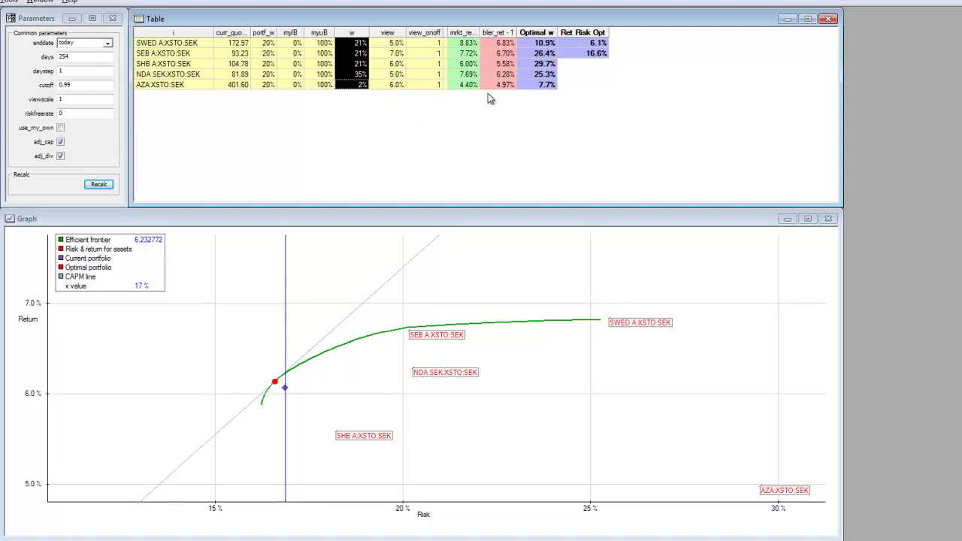
{"action": "left_click", "coordinate": [475, 111]}
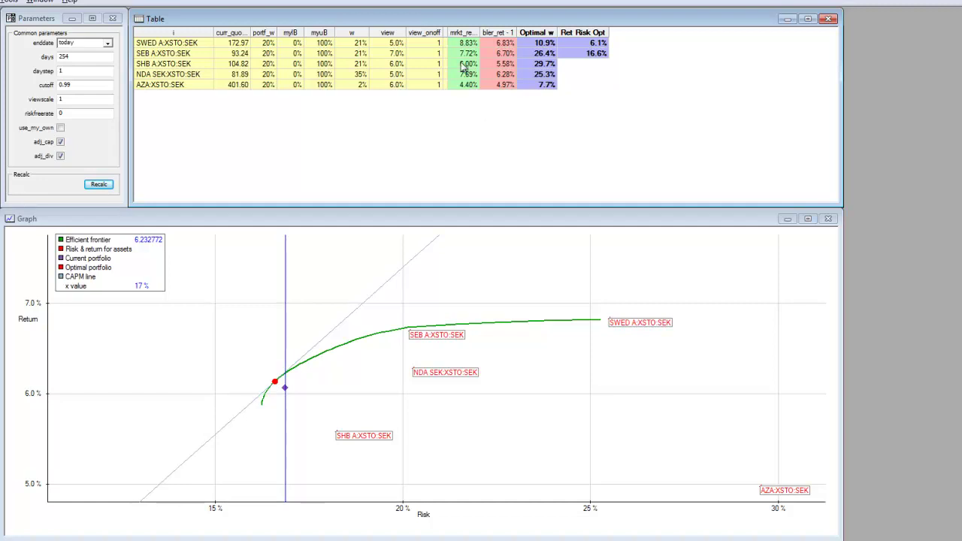
Compare the SWED A:XSTO:SEK view with its market return, and inspect the view and view_onoff columns
{"action": "left_click", "coordinate": [394, 45]}
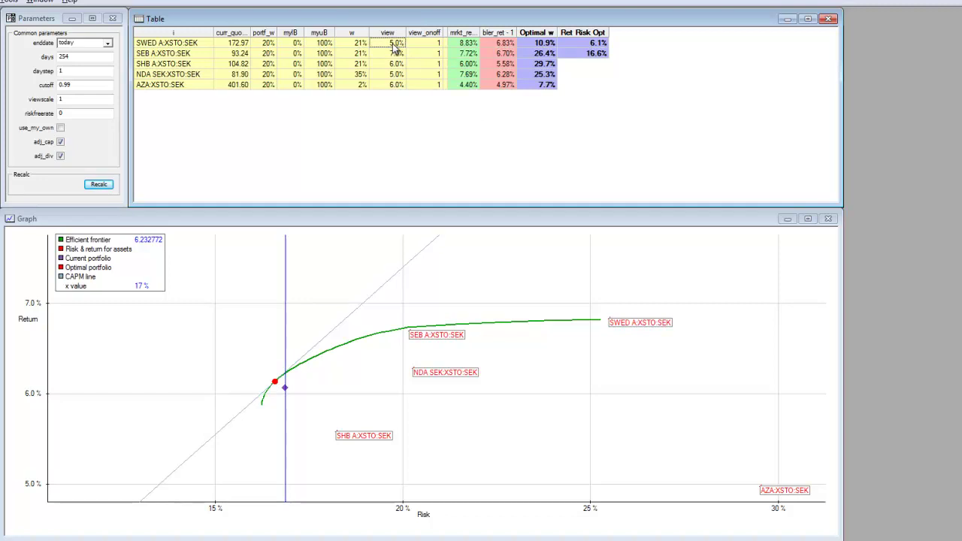
{"action": "left_click", "coordinate": [395, 45]}
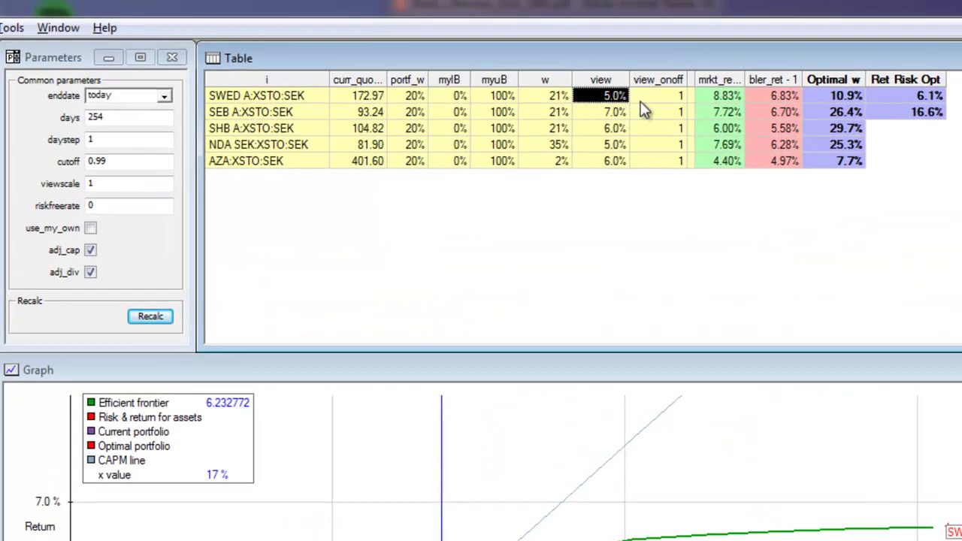
{"action": "left_click", "coordinate": [717, 99]}
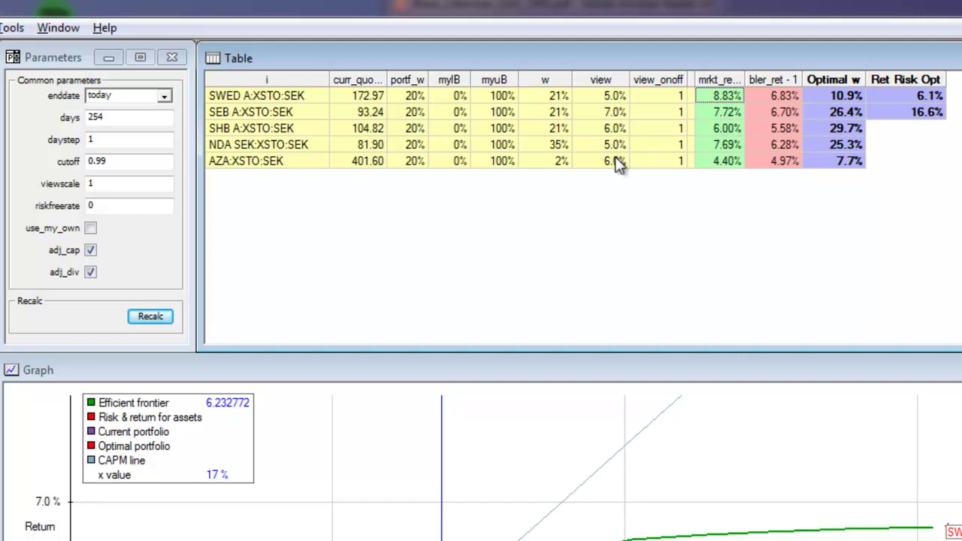
{"action": "left_click", "coordinate": [657, 98]}
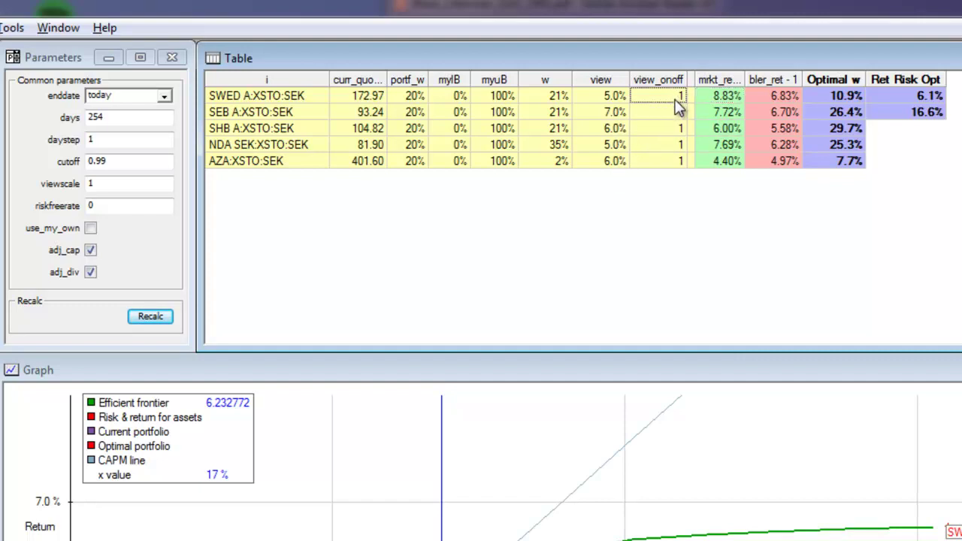
{"action": "double_click", "coordinate": [675, 99]}
{"action": "key", "text": "Return"}
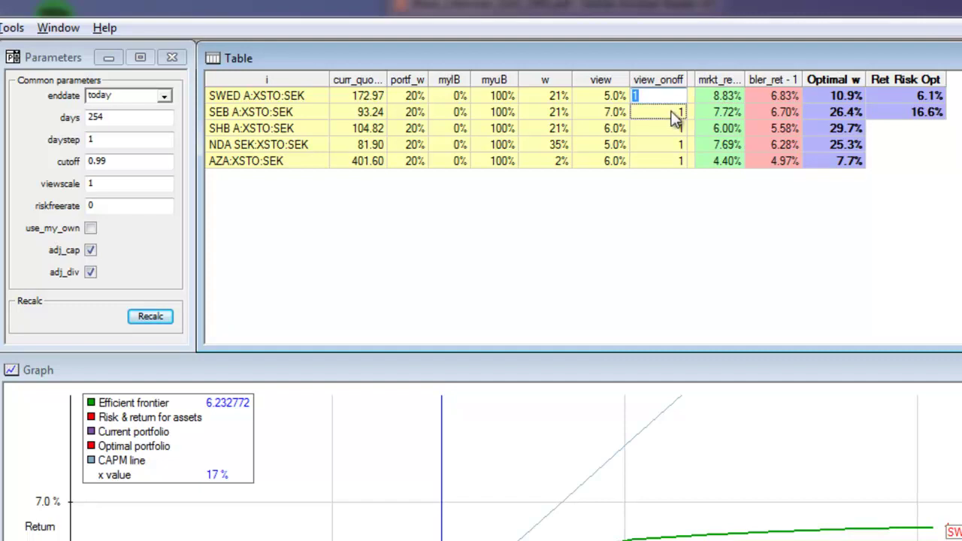
{"action": "left_click_drag", "start_coordinate": [617, 98], "coordinate": [611, 170]}
{"action": "left_click", "coordinate": [616, 165]}
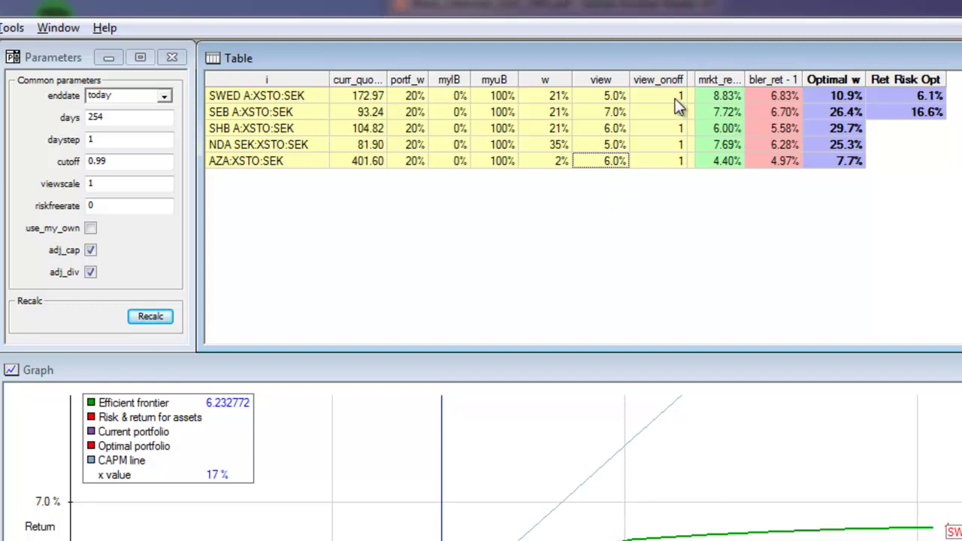
Turn off the view for NDA SEK:XSTO:SEK by setting its view_onoff value to 0
{"action": "double_click", "coordinate": [673, 140]}
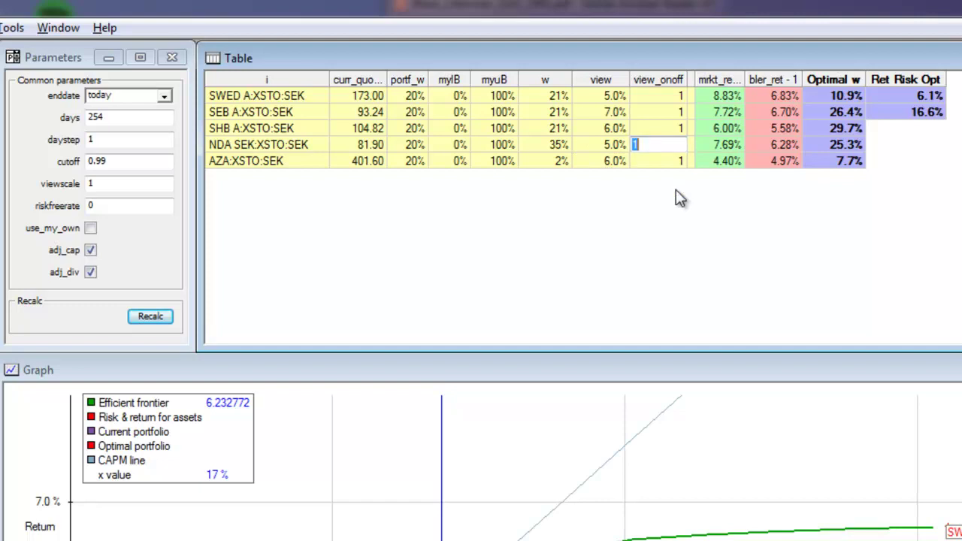
{"action": "type", "text": "0"}
{"action": "key", "text": "Return"}
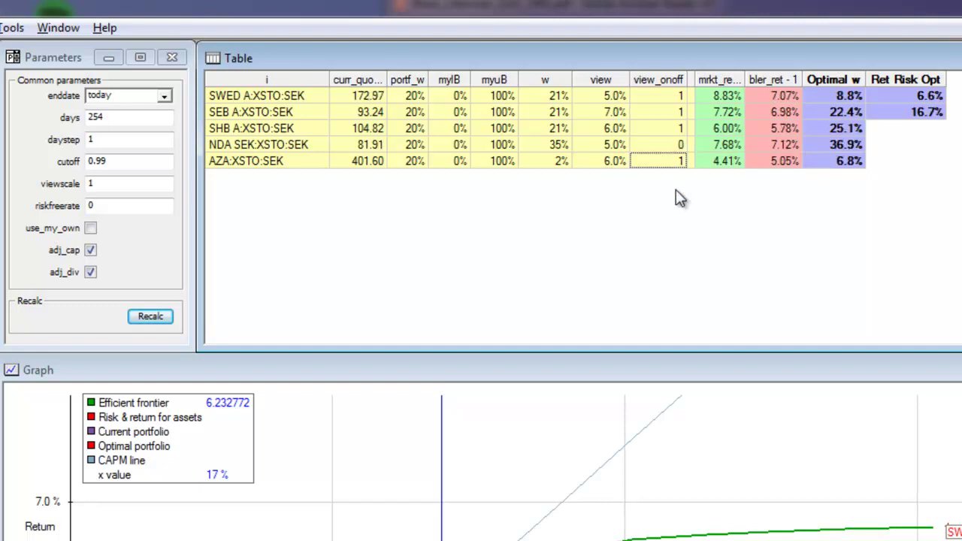
Turn the view for NDA SEK:XSTO:SEK back on by setting its view_onoff value to 1
{"action": "double_click", "coordinate": [679, 148]}
{"action": "type", "text": "1"}
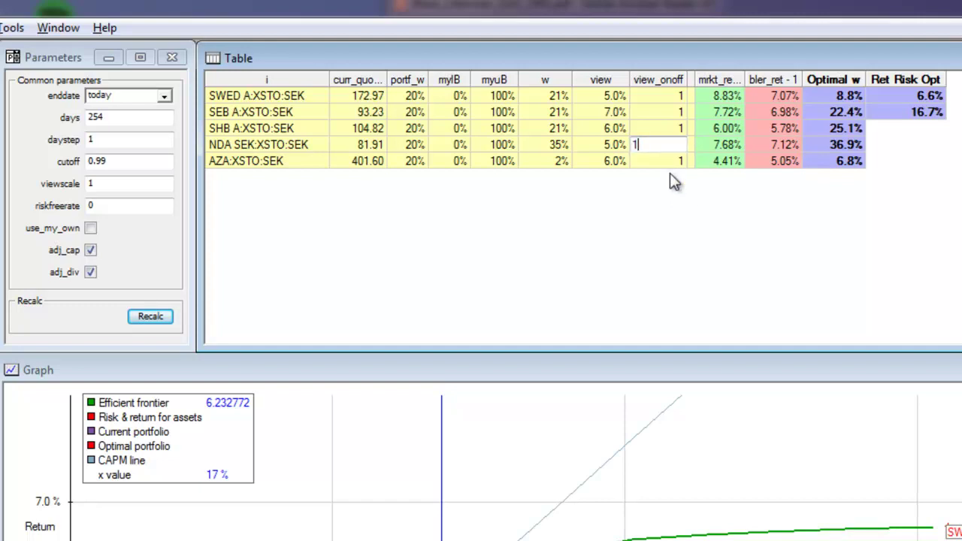
{"action": "key", "text": "Return"}
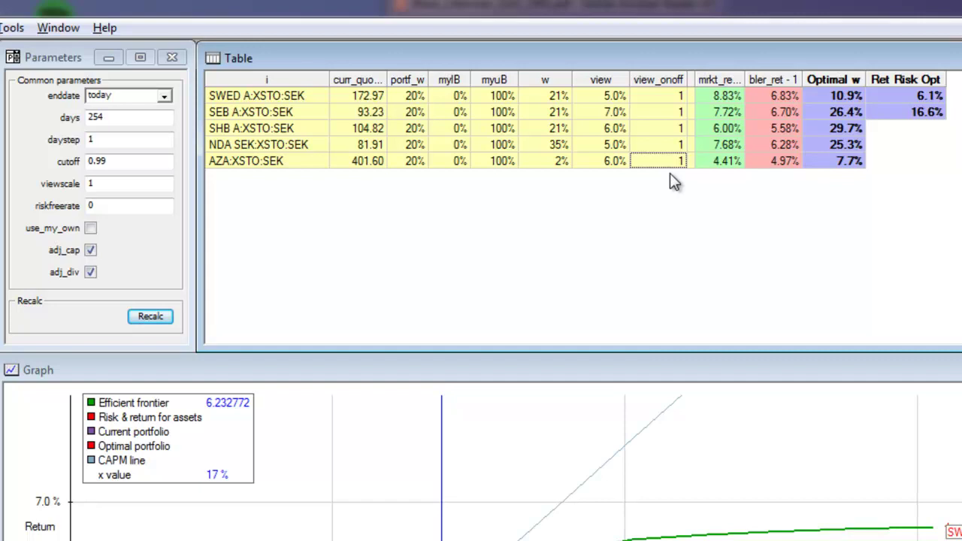
Replace the AZA:XSTO:SEK instrument in the table's last row with TFBANK:XSTO:SEK and recalculate the model
{"action": "double_click", "coordinate": [286, 164]}
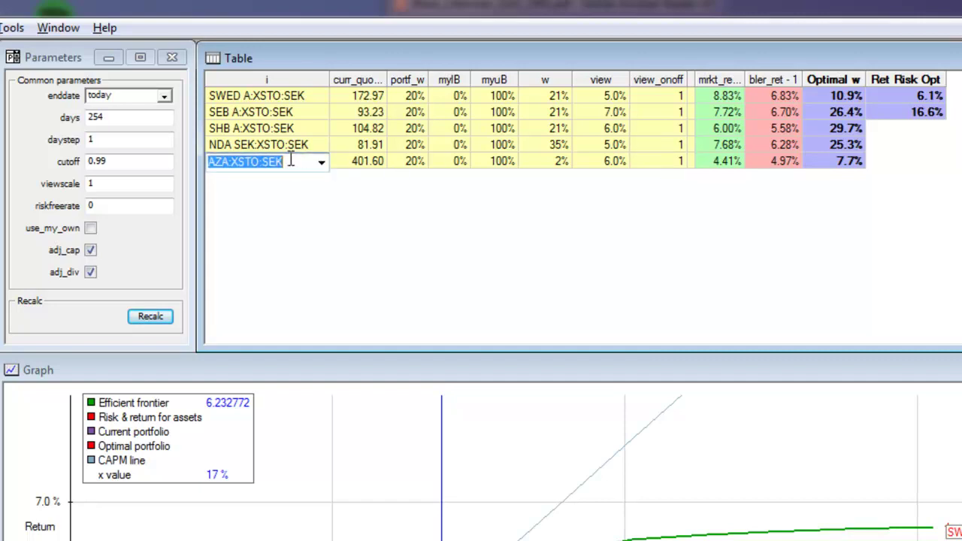
{"action": "left_click", "coordinate": [322, 163]}
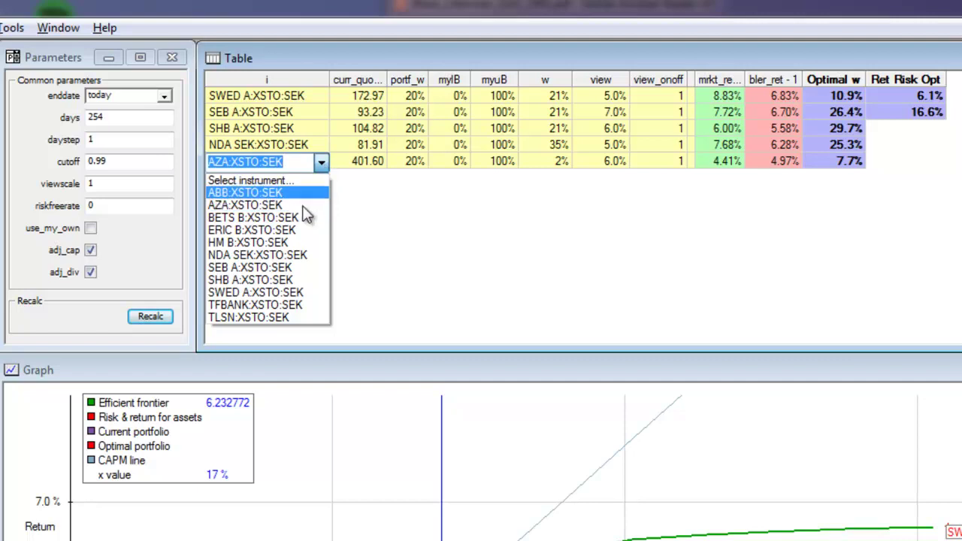
{"action": "left_click", "coordinate": [280, 307]}
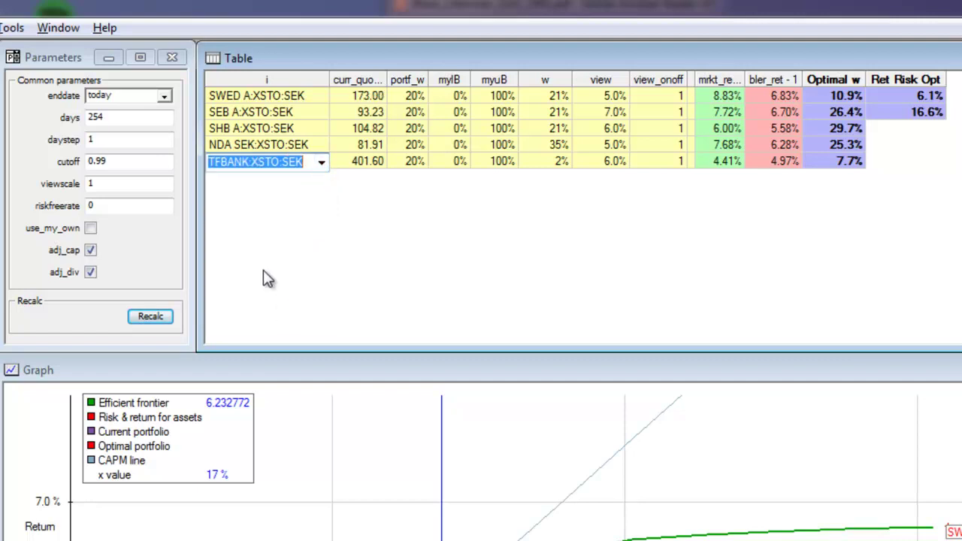
{"action": "left_click", "coordinate": [155, 318]}
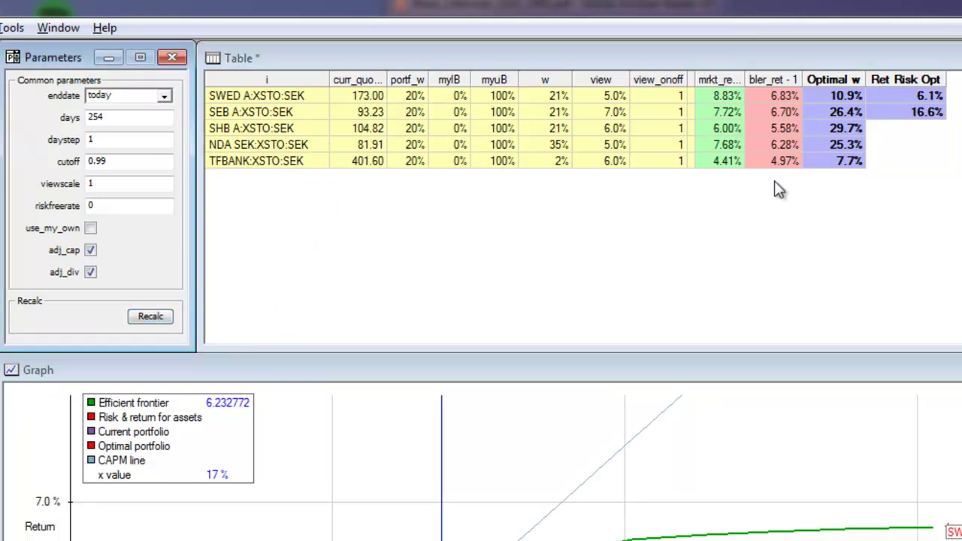
Replace the TFBANK:XSTO:SEK instrument in the table's last row with AZA:XSTO:SEK and recalculate the model
{"action": "left_click", "coordinate": [305, 160]}
{"action": "left_click", "coordinate": [321, 162]}
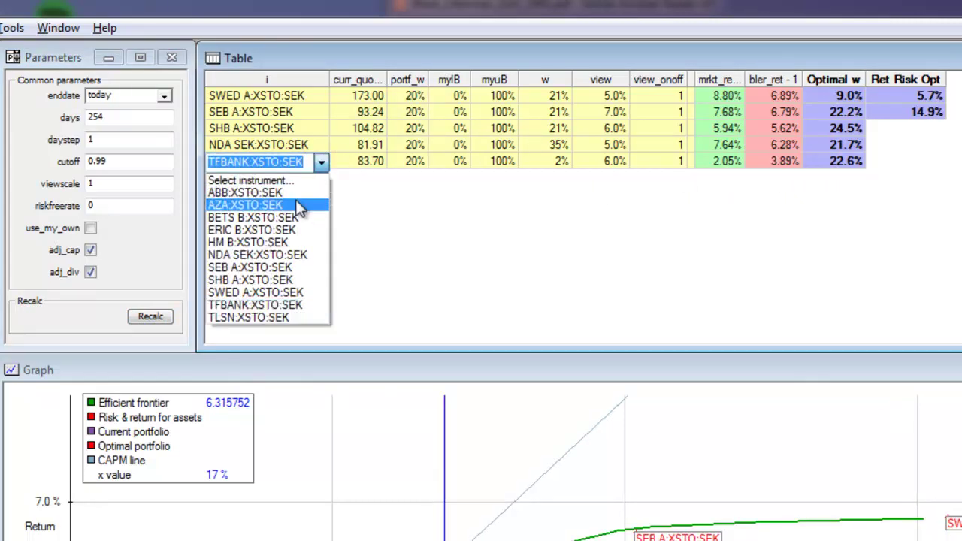
{"action": "left_click", "coordinate": [297, 205]}
{"action": "left_click", "coordinate": [150, 316]}
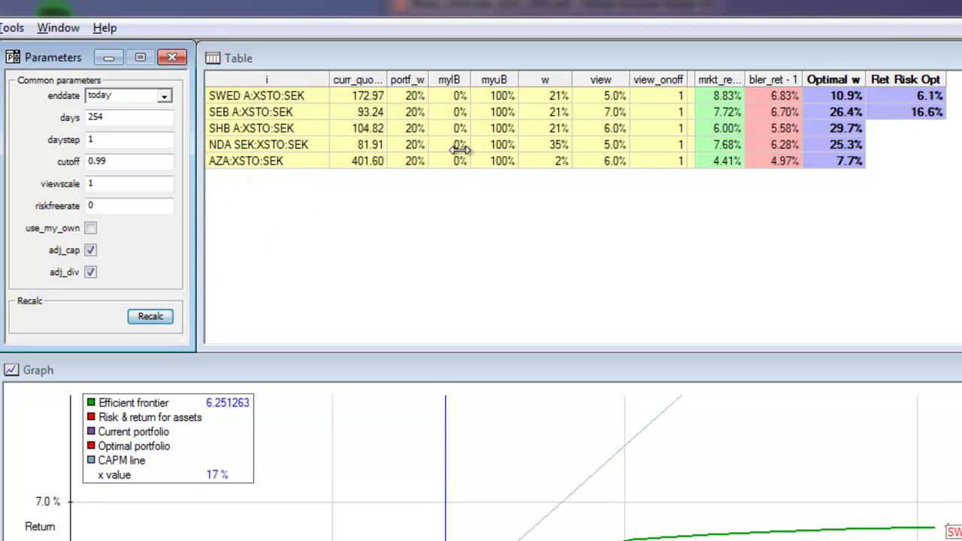
{"action": "left_click", "coordinate": [556, 162]}
{"action": "left_click", "coordinate": [591, 188]}
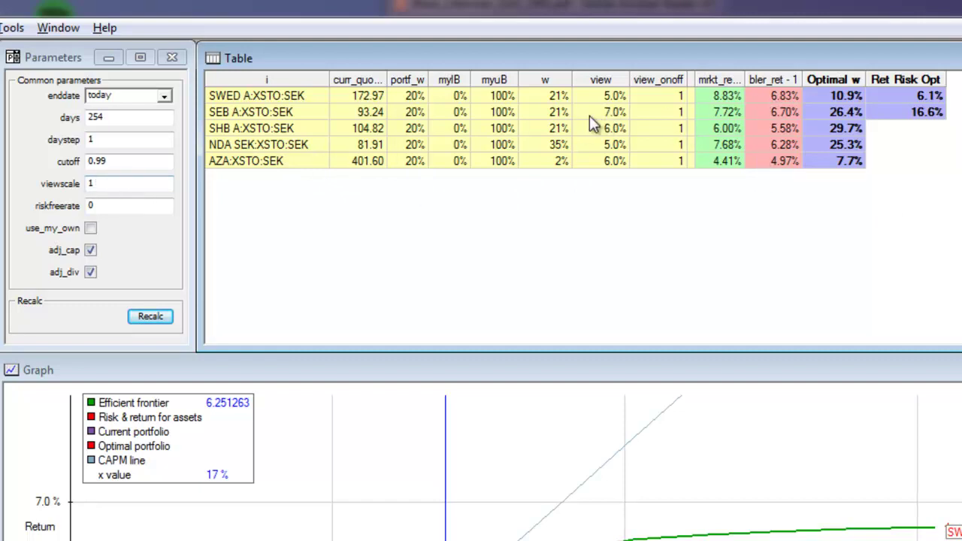
Set viewscale to 5, recalculate, and compare the SWED A:XSTO:SEK Black-Litterman return with its view
{"action": "left_click", "coordinate": [111, 186]}
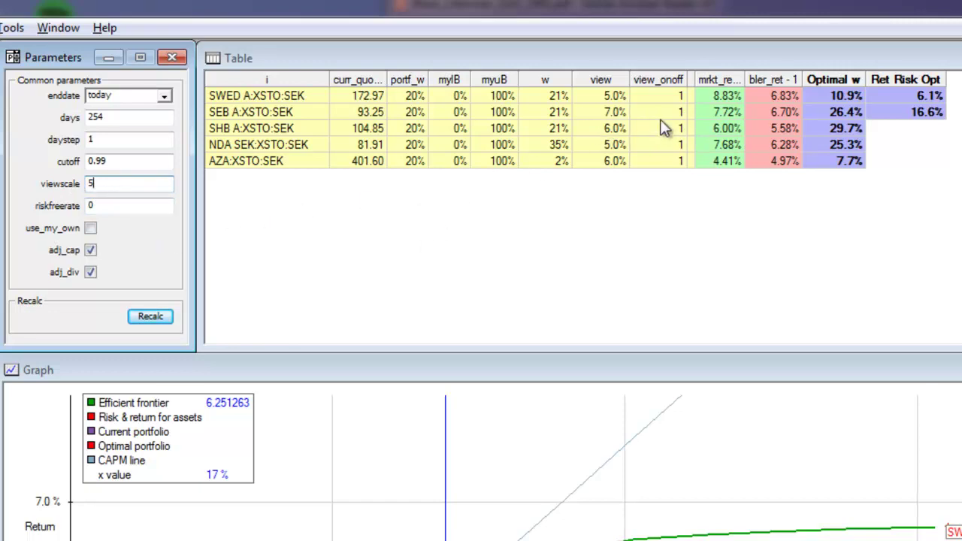
{"action": "left_click", "coordinate": [151, 316]}
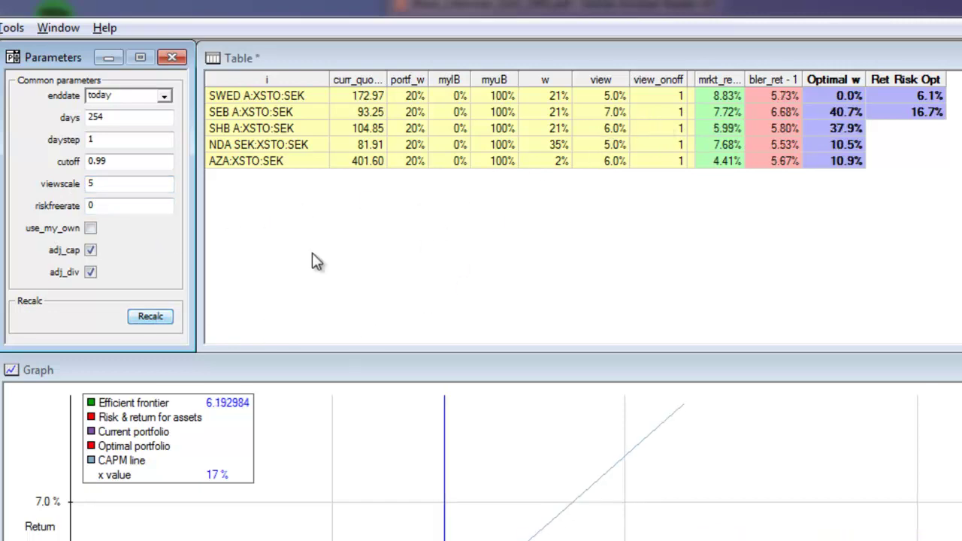
{"action": "left_click", "coordinate": [782, 102]}
{"action": "left_click", "coordinate": [779, 96]}
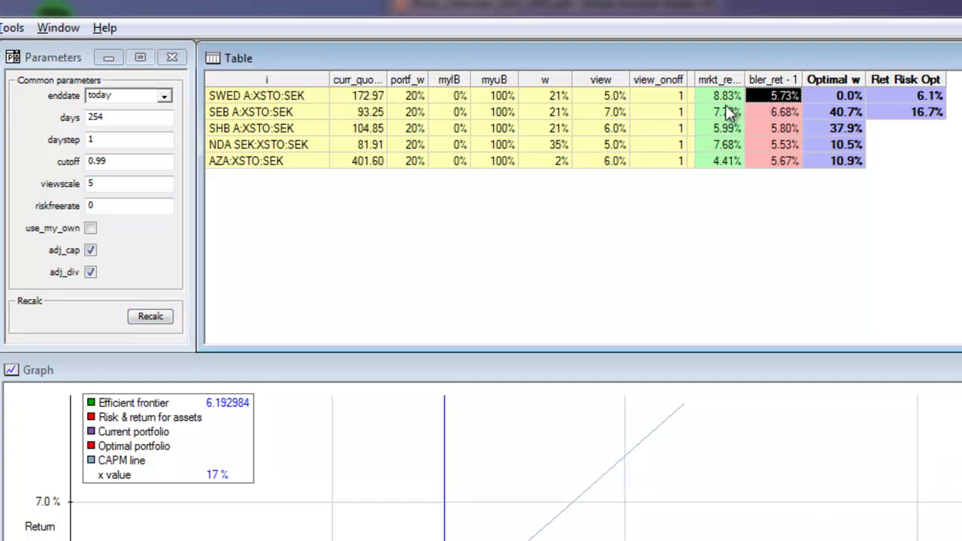
{"action": "left_click", "coordinate": [608, 97]}
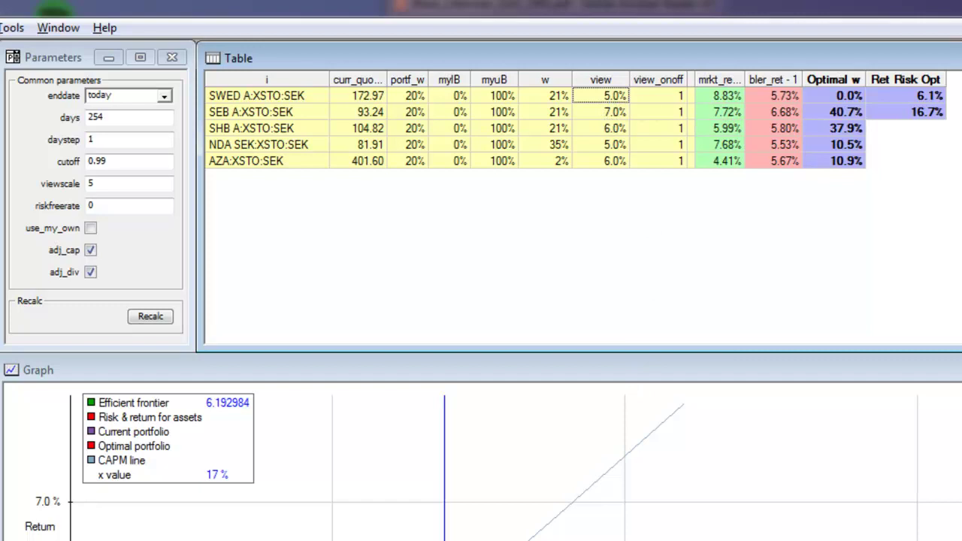
Set viewscale to 0.5 and recalculate the model
{"action": "double_click", "coordinate": [131, 183]}
{"action": "type", "text": "0.5"}
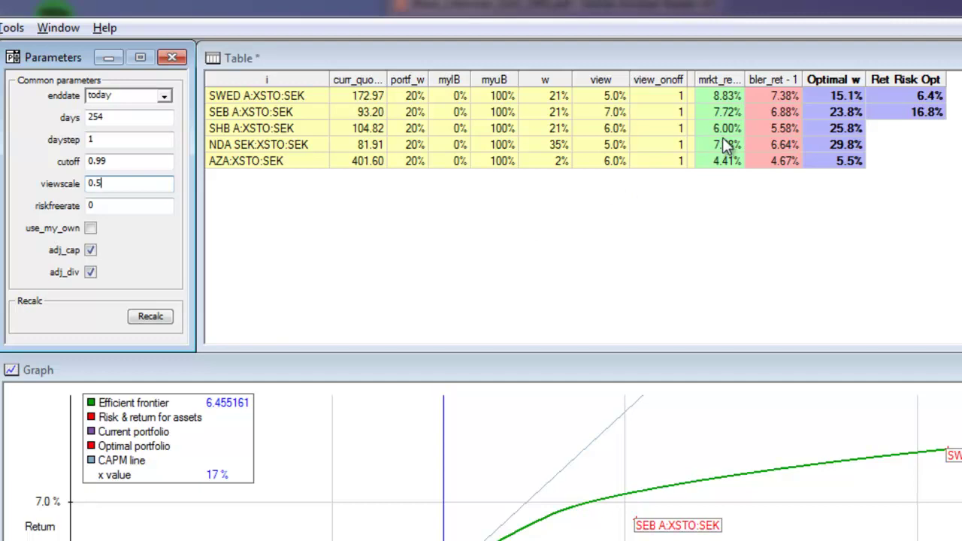
Set viewscale to 1, recalculate the model, and select the bler_ret values of all instruments
{"action": "double_click", "coordinate": [97, 185]}
{"action": "type", "text": "1"}
{"action": "left_click", "coordinate": [150, 316]}
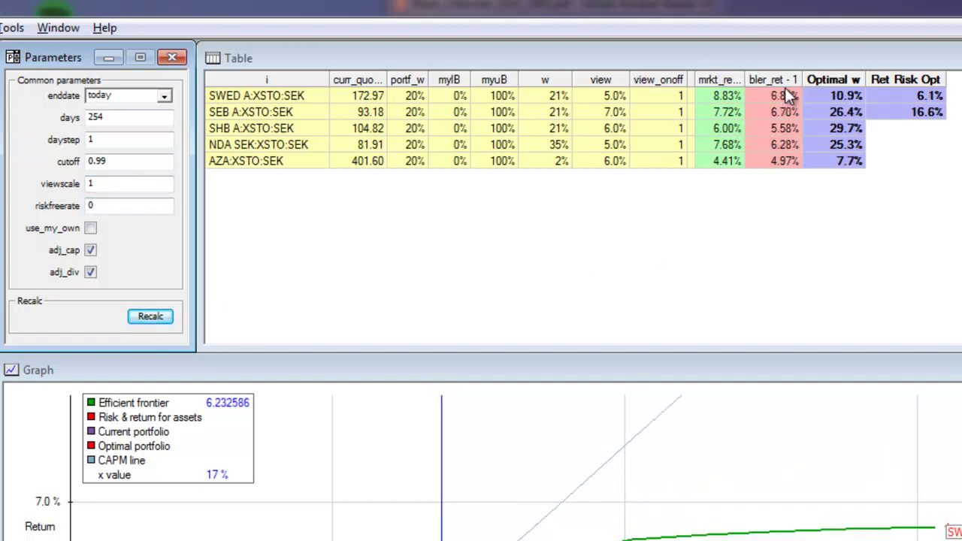
{"action": "left_click_drag", "start_coordinate": [733, 99], "coordinate": [766, 169]}
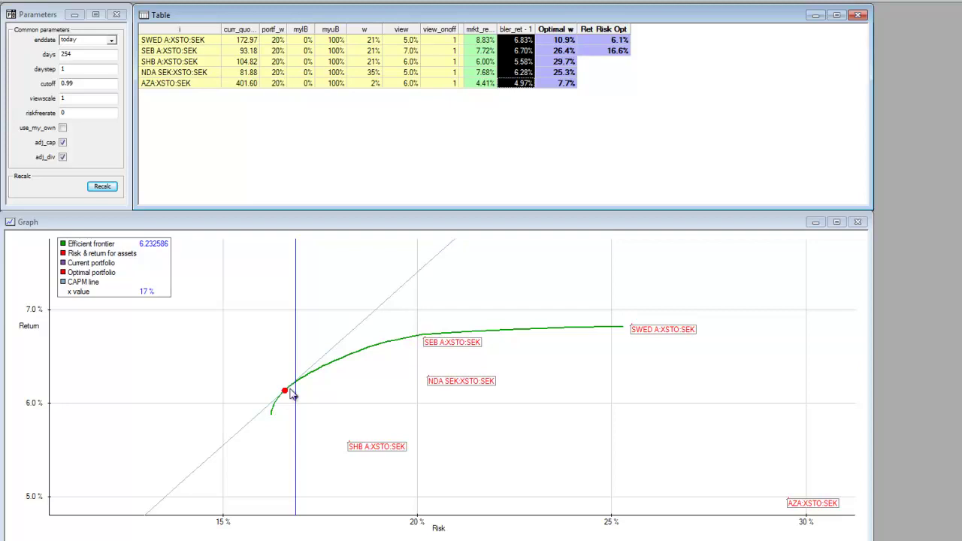
Move the graph's vertical x-value line to 16% near the efficient frontier's low-risk end, and finally onto the optimal portfolio point
{"action": "scroll", "coordinate": [321, 374], "scroll_direction": "up", "scroll_amount": 2}
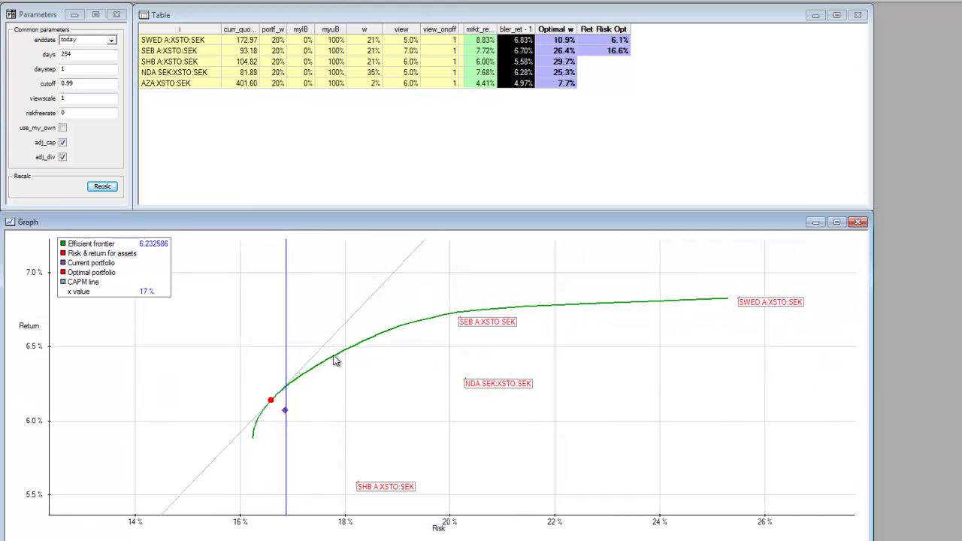
{"action": "left_click", "coordinate": [333, 368]}
{"action": "left_click_drag", "start_coordinate": [284, 464], "coordinate": [256, 470]}
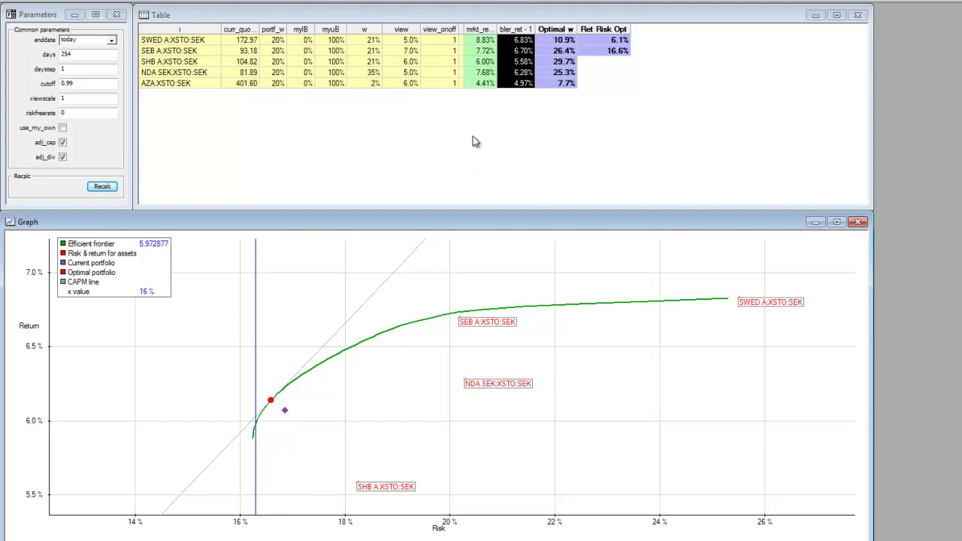
{"action": "left_click", "coordinate": [523, 66]}
{"action": "left_click", "coordinate": [521, 84]}
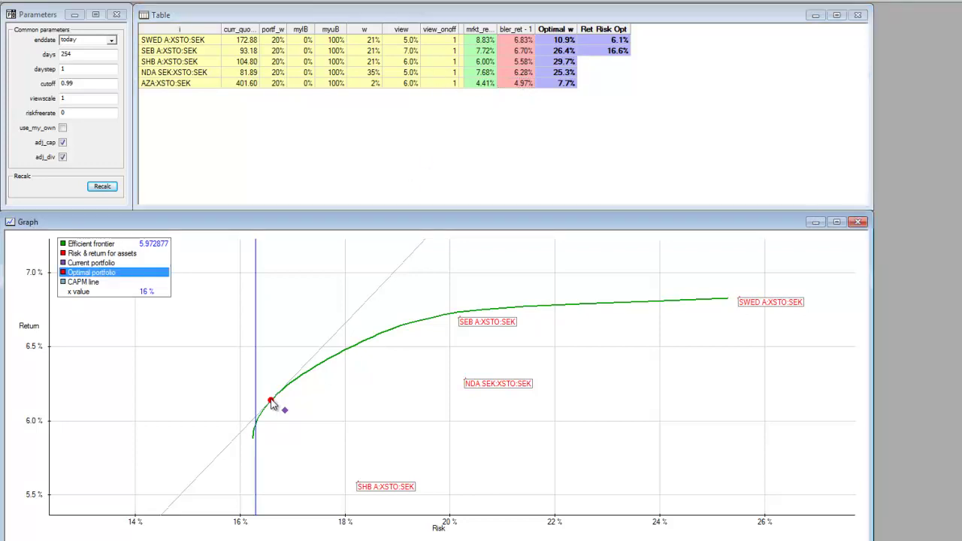
{"action": "left_click_drag", "start_coordinate": [255, 410], "coordinate": [270, 406]}
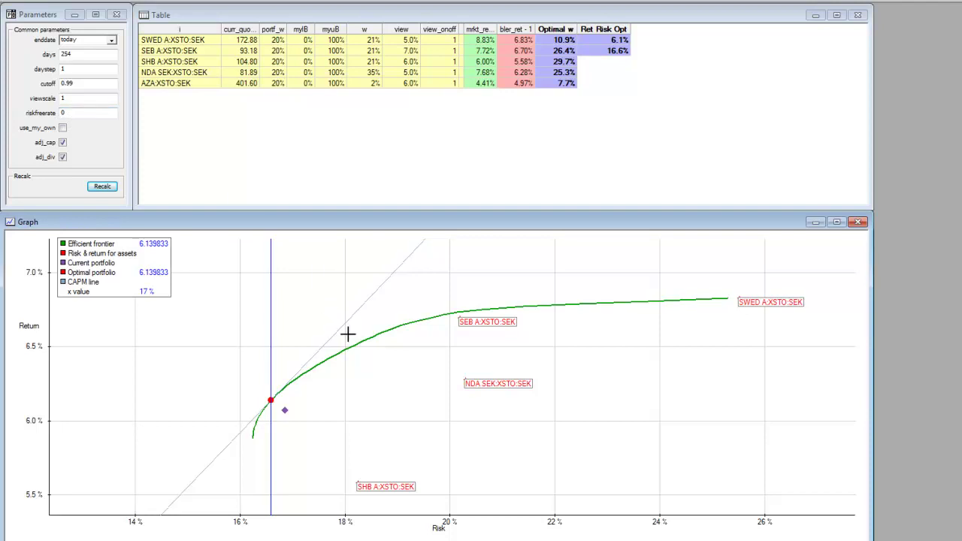
Highlight the efficient frontier and the CAPM line in the graph to examine how they relate at the optimal portfolio
{"action": "scroll", "coordinate": [345, 351], "scroll_direction": "down", "scroll_amount": 3}
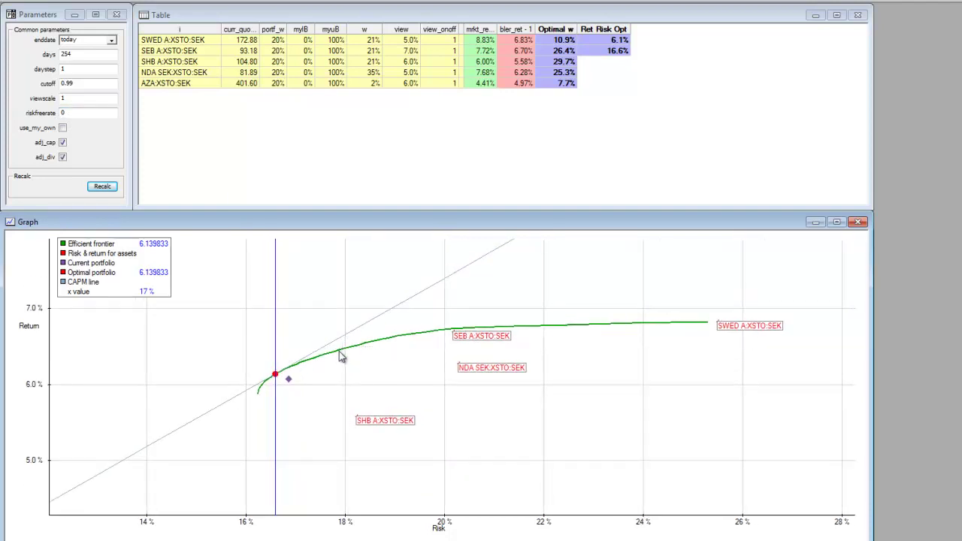
{"action": "left_click", "coordinate": [350, 349]}
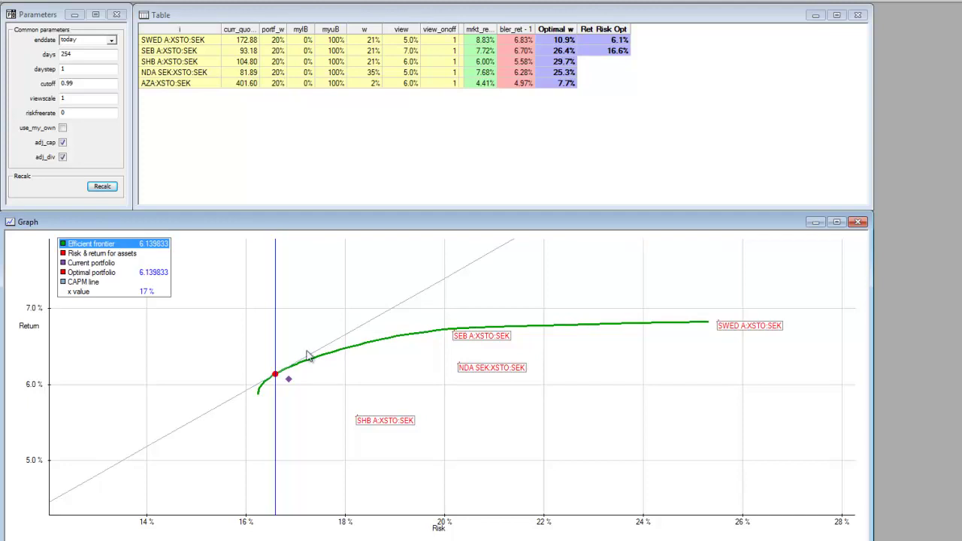
{"action": "left_click", "coordinate": [322, 344]}
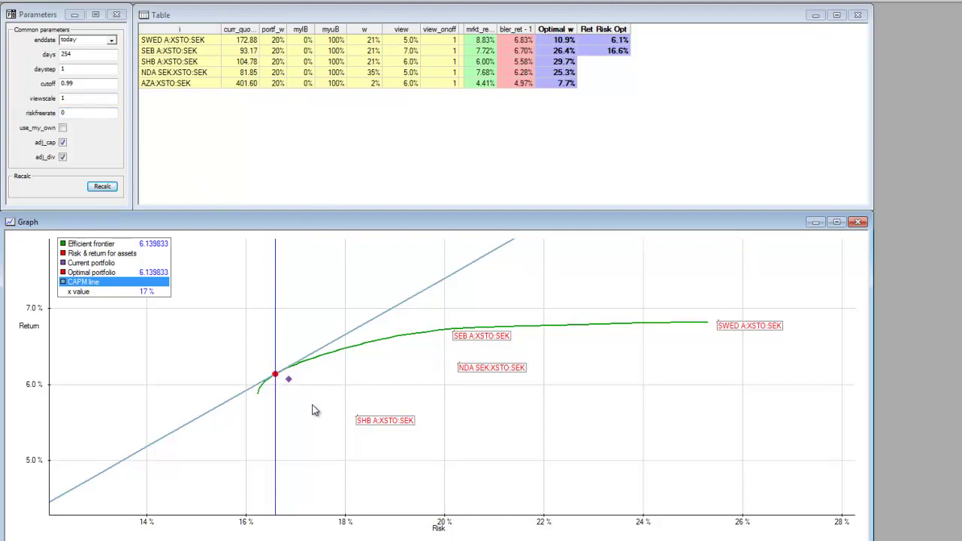
{"action": "scroll", "coordinate": [296, 392], "scroll_direction": "up", "scroll_amount": 4}
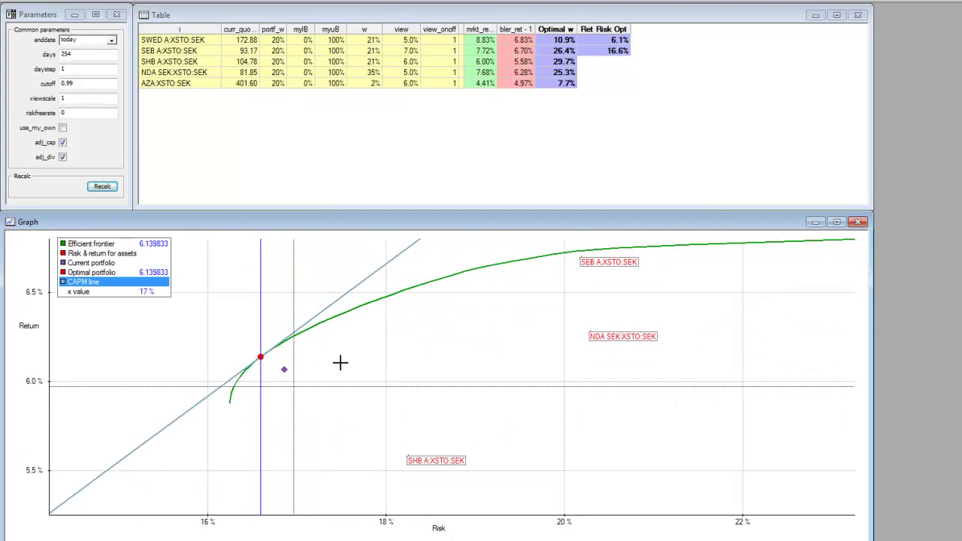
{"action": "scroll", "coordinate": [517, 435], "scroll_direction": "down", "scroll_amount": 3}
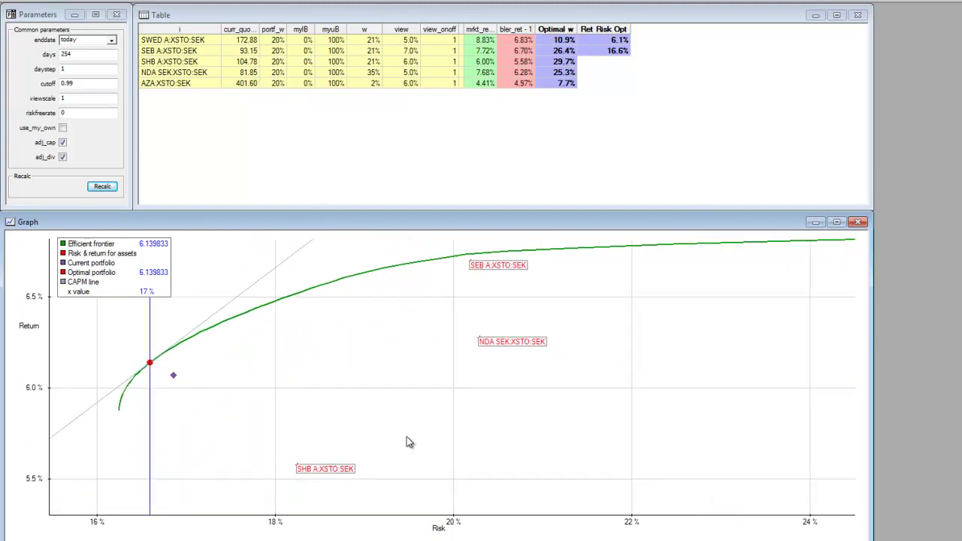
Move the NDA SEK, SEB A, SWED A, SHB A and AZA labels in the graph away from their risk-return points
{"action": "left_click_drag", "start_coordinate": [543, 370], "coordinate": [574, 366]}
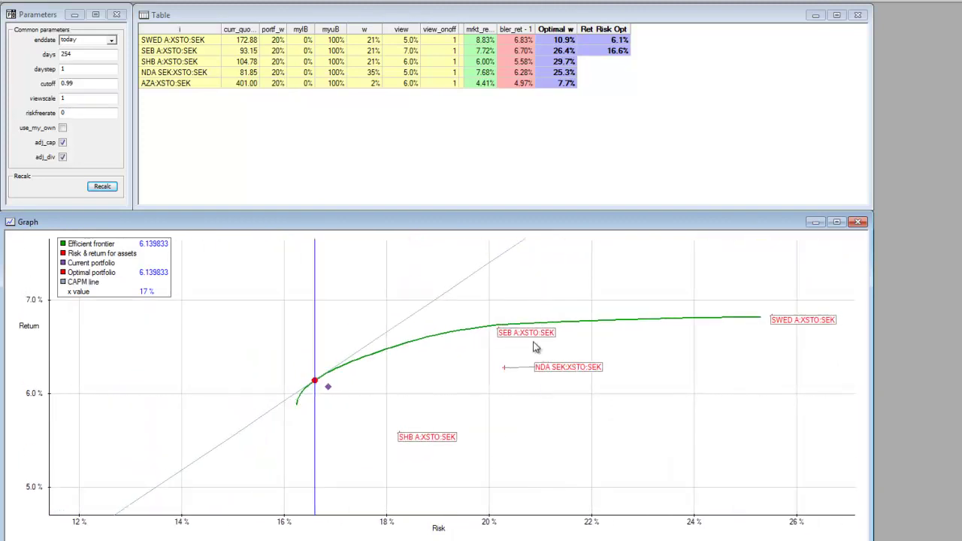
{"action": "left_click_drag", "start_coordinate": [533, 334], "coordinate": [563, 334]}
{"action": "left_click_drag", "start_coordinate": [817, 319], "coordinate": [822, 333]}
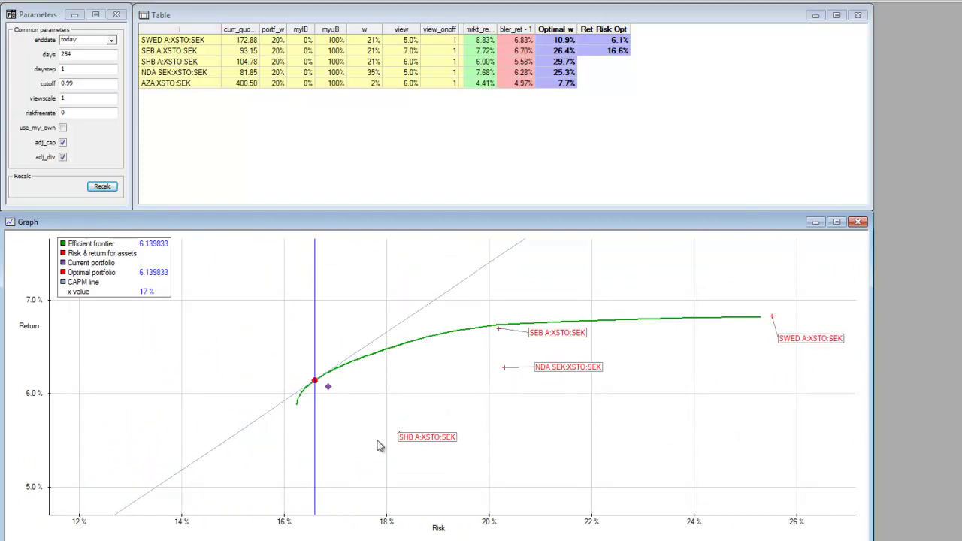
{"action": "left_click_drag", "start_coordinate": [422, 435], "coordinate": [468, 427]}
{"action": "left_click_drag", "start_coordinate": [664, 416], "coordinate": [483, 389]}
{"action": "scroll", "coordinate": [626, 413], "scroll_direction": "down", "scroll_amount": 3}
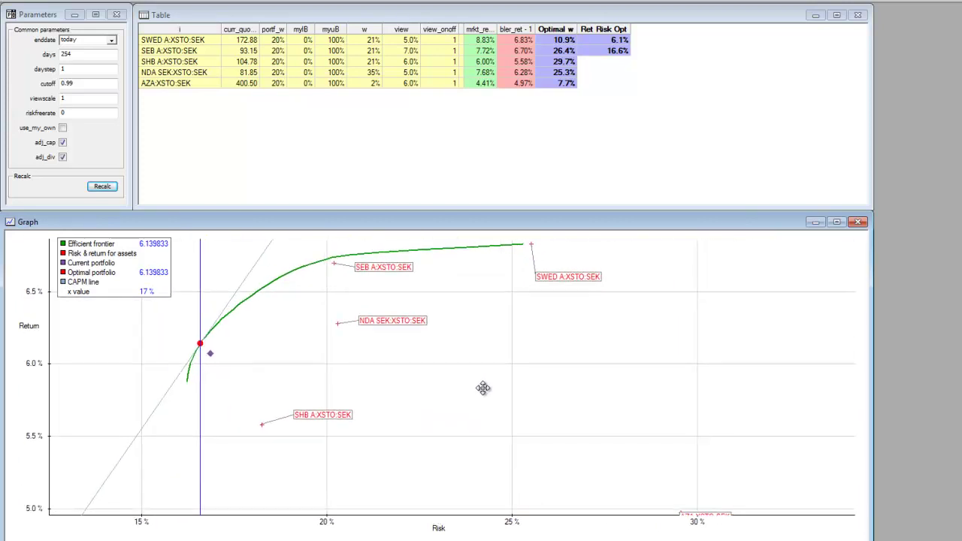
{"action": "scroll", "coordinate": [503, 395], "scroll_direction": "down", "scroll_amount": 2}
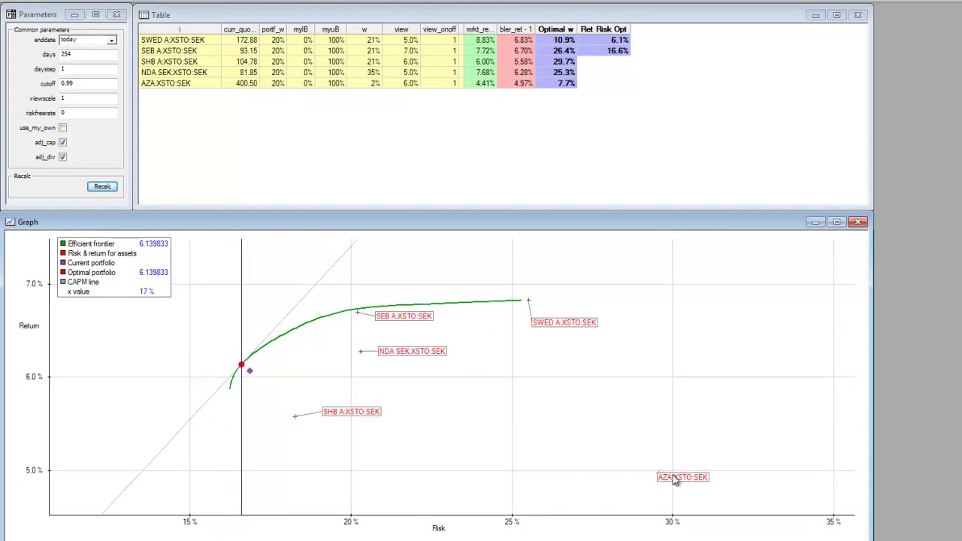
{"action": "left_click_drag", "start_coordinate": [662, 467], "coordinate": [718, 440]}
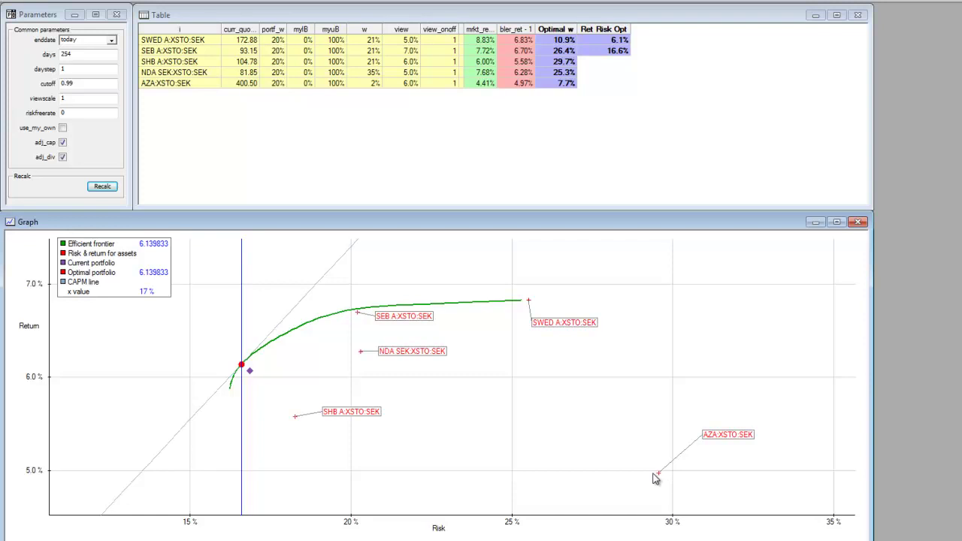
{"action": "mouse_move", "coordinate": [343, 420]}
{"action": "left_mouse_down"}
{"action": "mouse_move", "coordinate": [316, 426]}
{"action": "mouse_move", "coordinate": [328, 426]}
{"action": "left_mouse_up"}
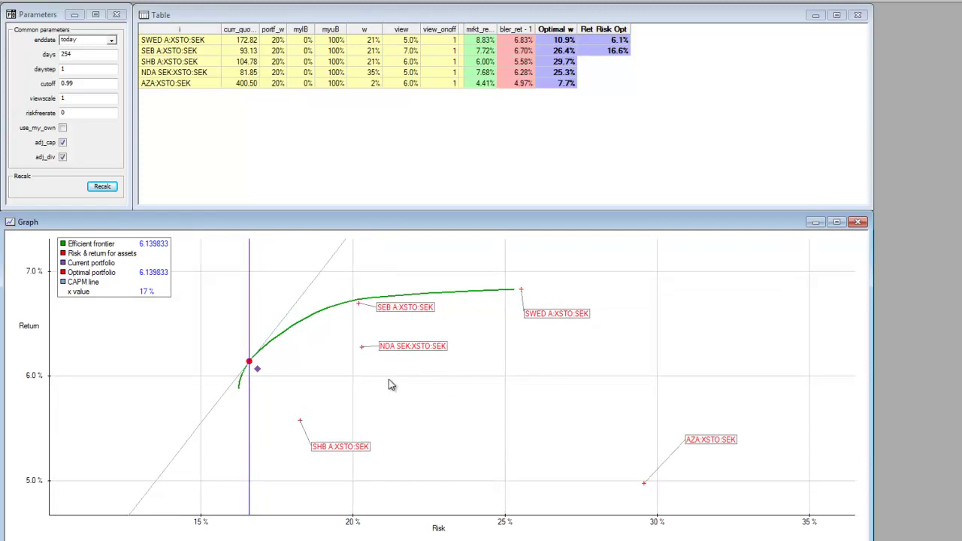
Highlight the efficient frontier in the graph and review the Optimal w values for the SWED A, SEB A, SHB A and NDA SEK instruments
{"action": "scroll", "coordinate": [290, 360], "scroll_direction": "up", "scroll_amount": 3}
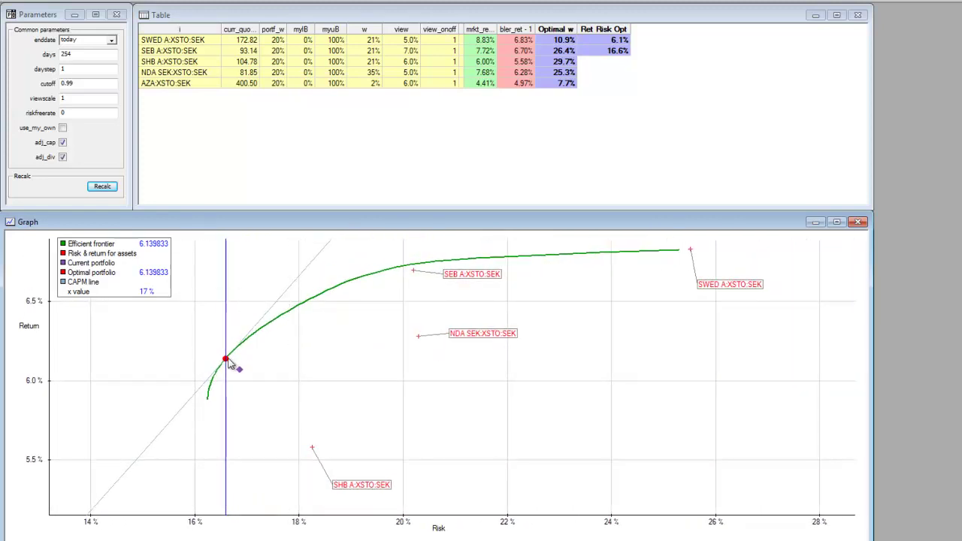
{"action": "left_click", "coordinate": [272, 323]}
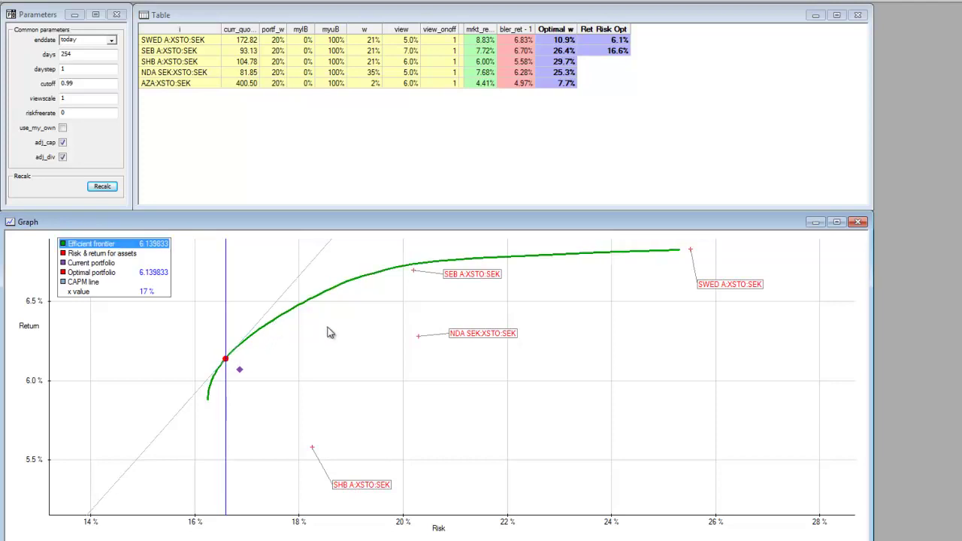
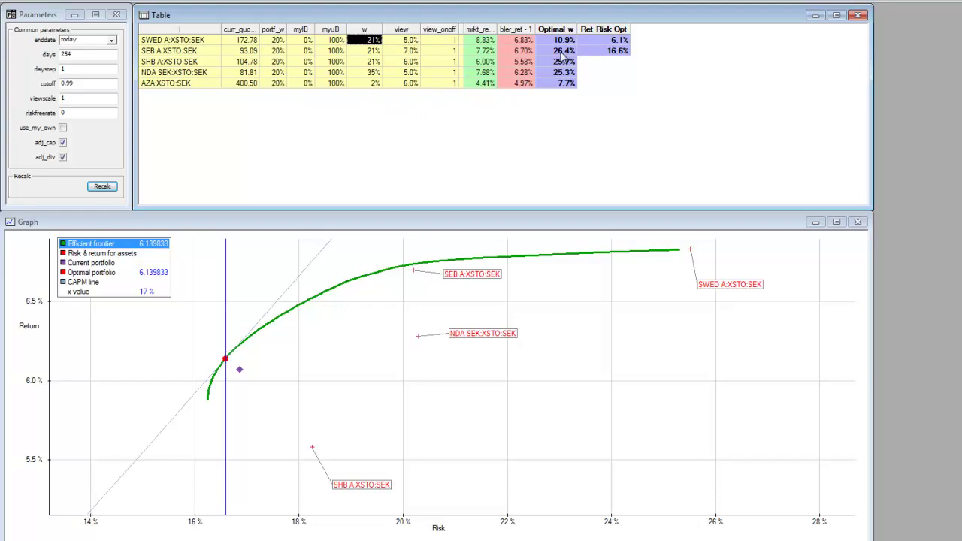
{"action": "left_click", "coordinate": [567, 42]}
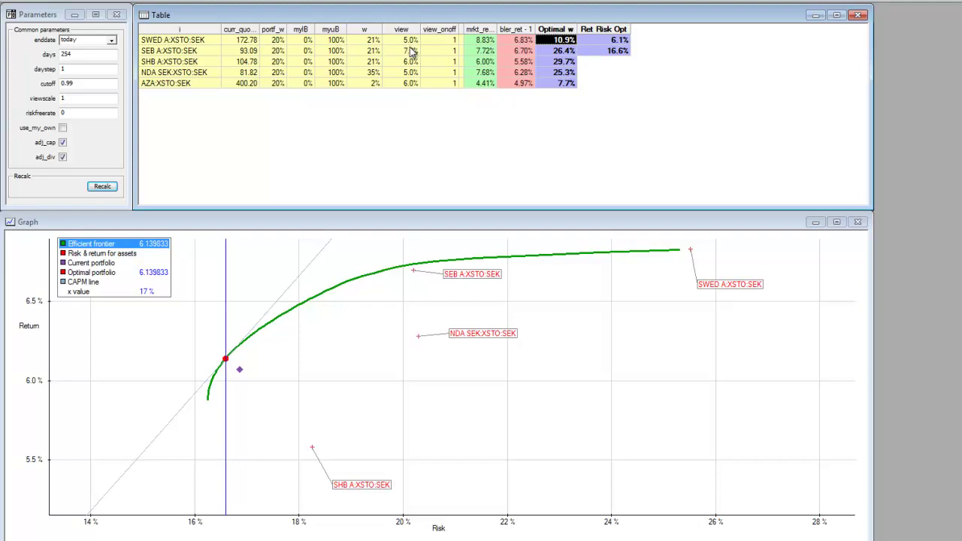
{"action": "left_click", "coordinate": [565, 63]}
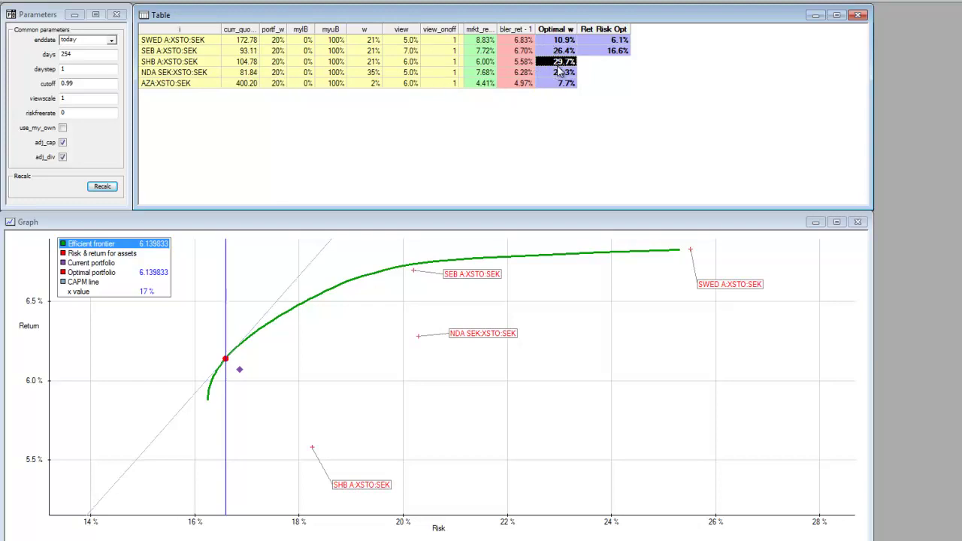
{"action": "left_click_drag", "start_coordinate": [560, 73], "coordinate": [557, 54]}
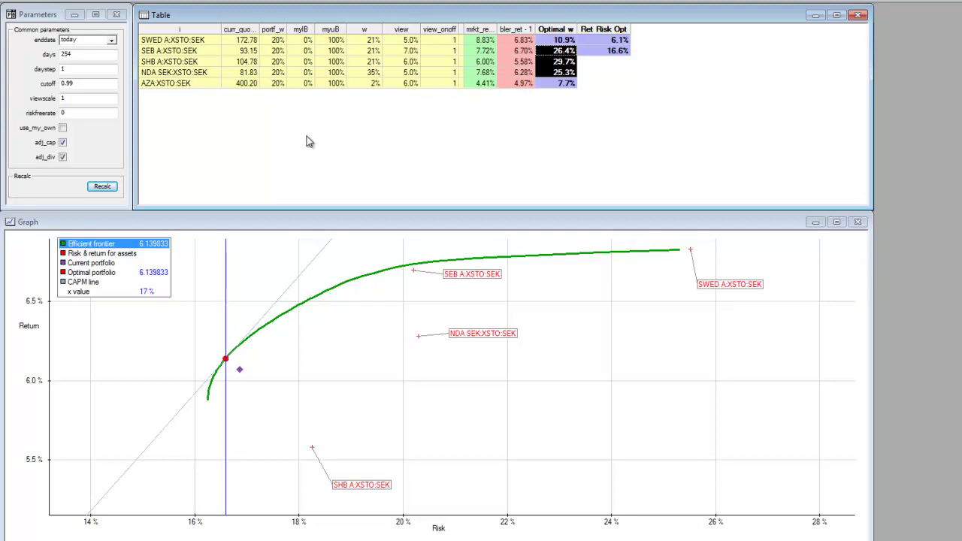
Compare the optimal weight of AZA:XSTO:SEK with its w weight, view and market return in the table
{"action": "left_click", "coordinate": [560, 84]}
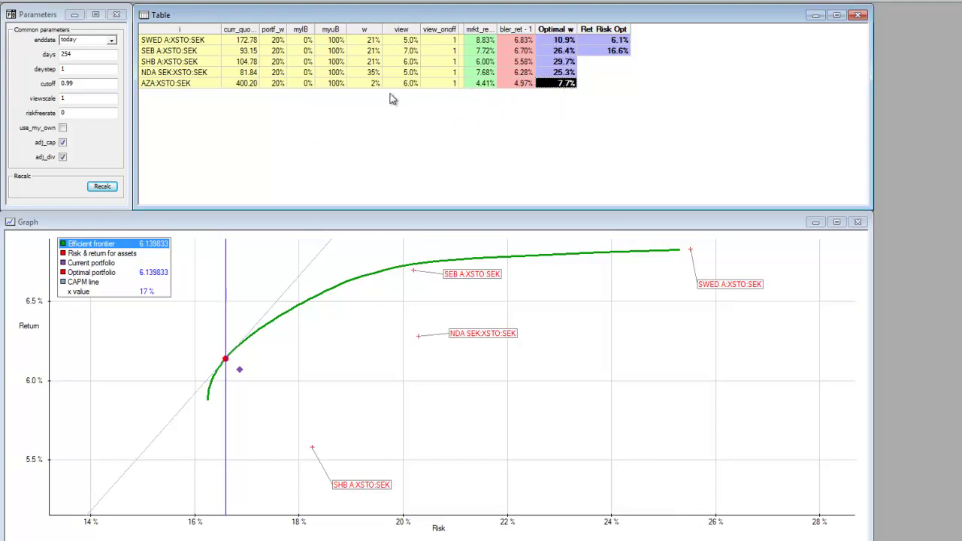
{"action": "left_click", "coordinate": [368, 82]}
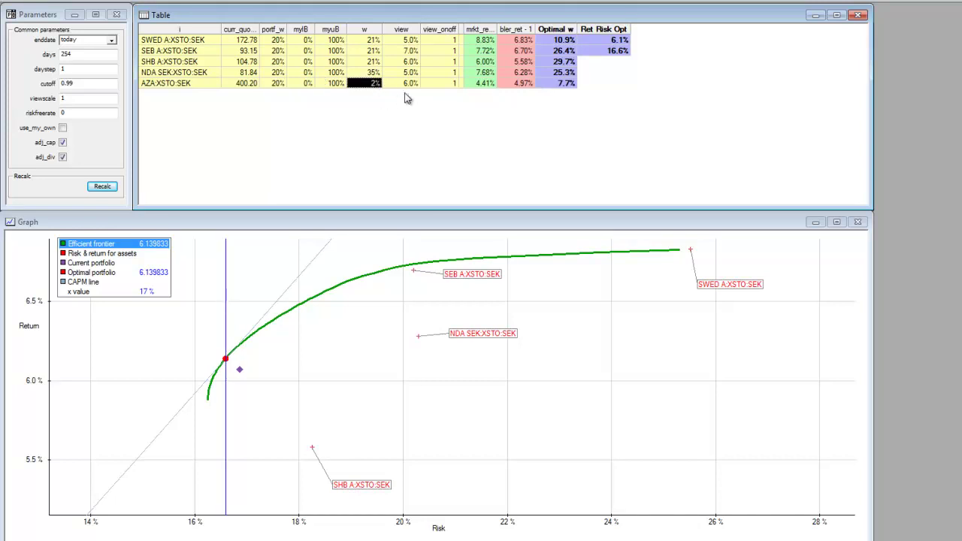
{"action": "left_click", "coordinate": [409, 86]}
{"action": "left_click", "coordinate": [485, 87]}
{"action": "left_click", "coordinate": [411, 85]}
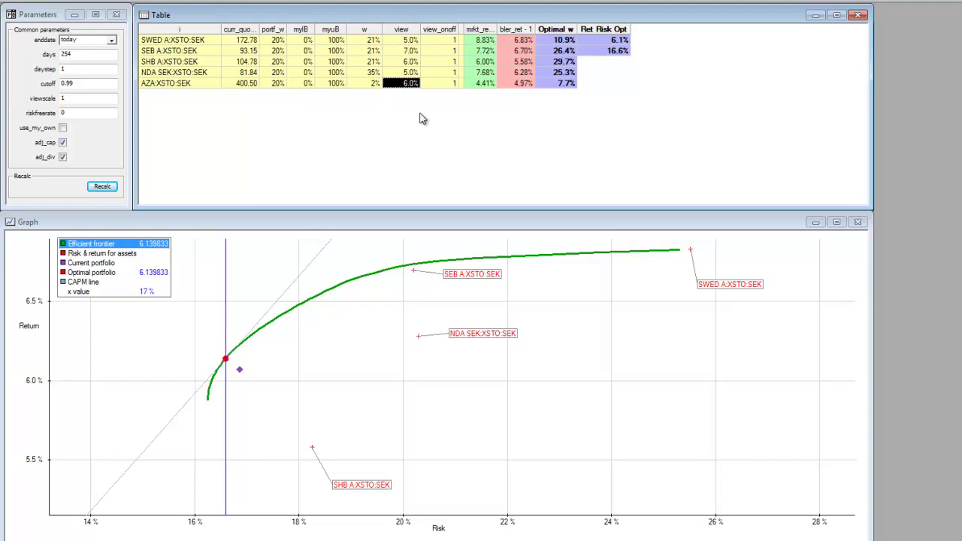
{"action": "left_click", "coordinate": [487, 85]}
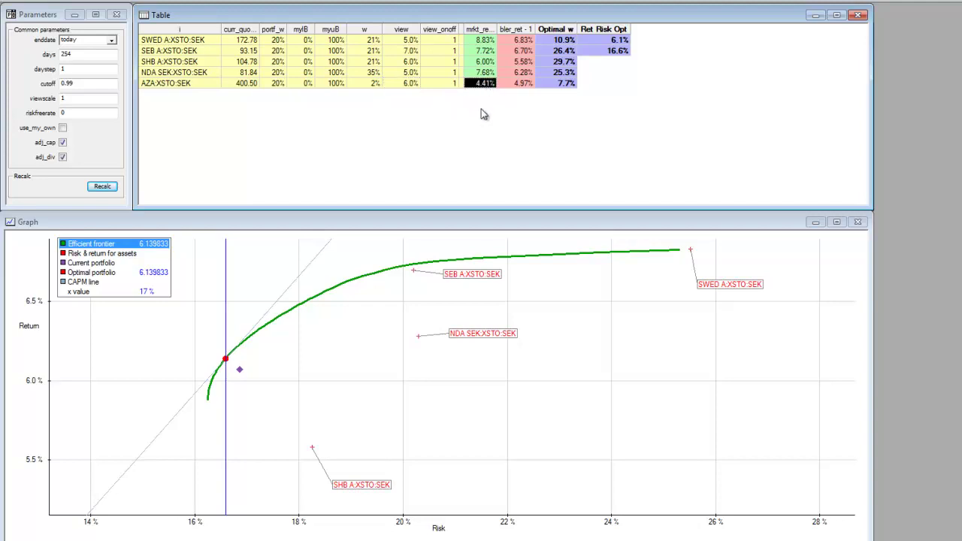
Review the optimal portfolio's return and risk values in the Ret Risk Opt column of the table
{"action": "left_click_drag", "start_coordinate": [608, 42], "coordinate": [628, 62]}
{"action": "left_click", "coordinate": [632, 60]}
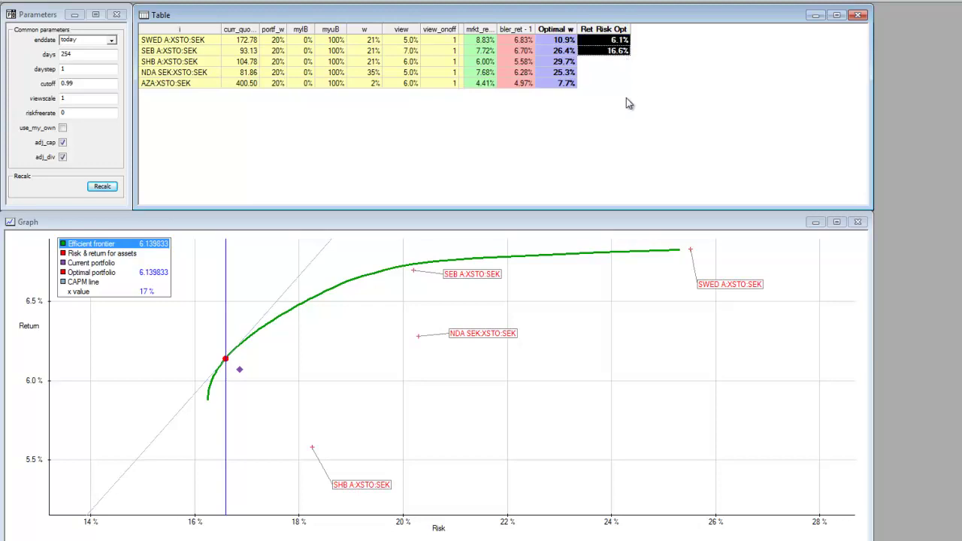
{"action": "left_click", "coordinate": [626, 92]}
{"action": "left_click", "coordinate": [622, 50]}
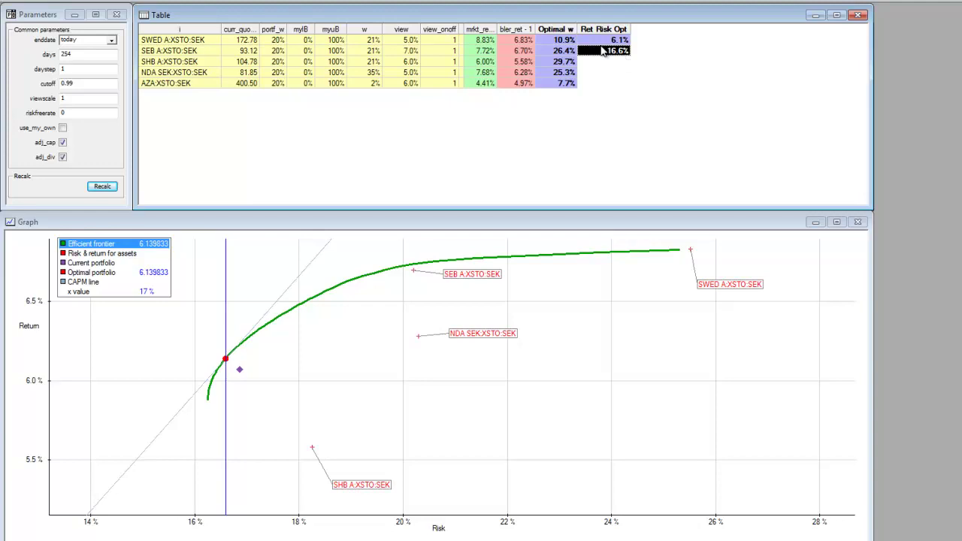
{"action": "left_click", "coordinate": [623, 42]}
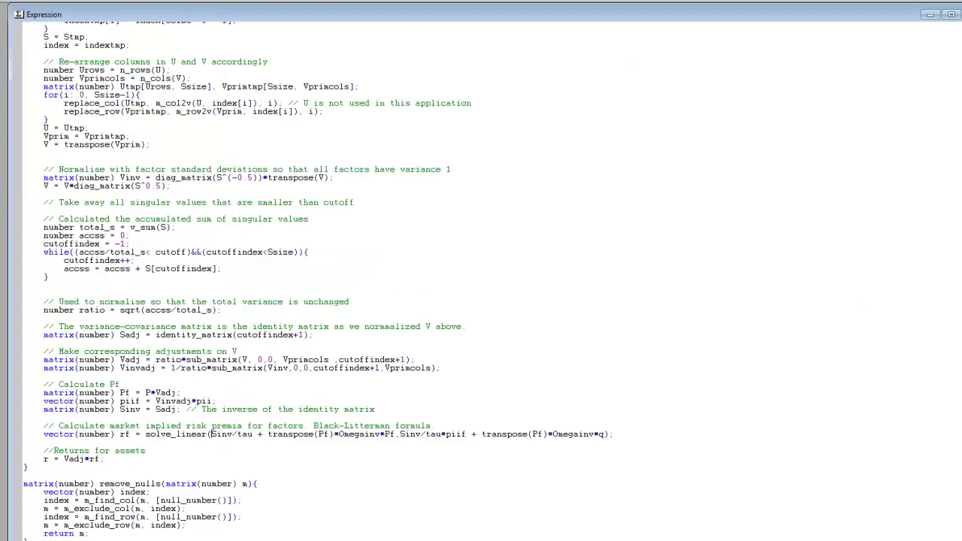
Examine the expression code from the Black-Litterman formula through the bler function to the max_ret function
{"action": "scroll", "coordinate": [169, 227], "scroll_direction": "down", "scroll_amount": 20}
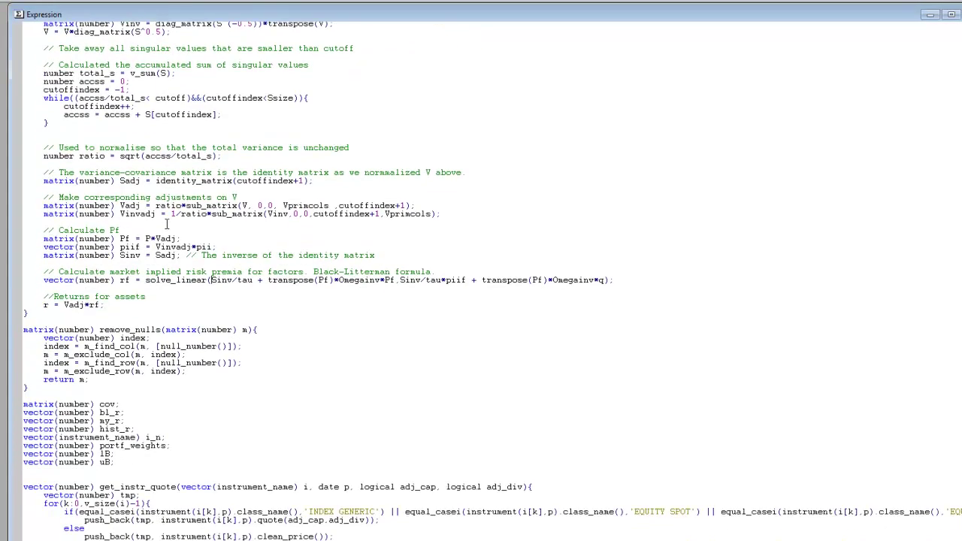
{"action": "scroll", "coordinate": [168, 225], "scroll_direction": "down", "scroll_amount": 8}
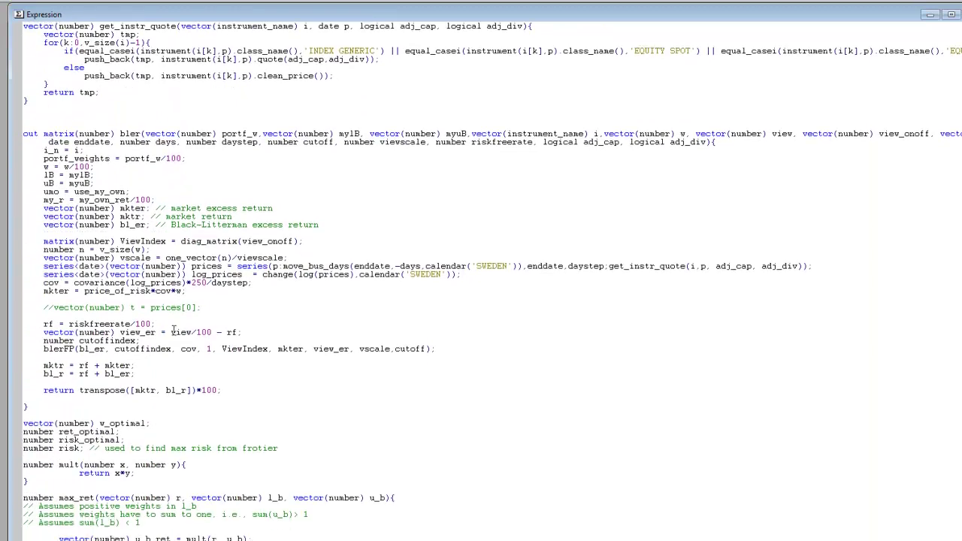
{"action": "scroll", "coordinate": [130, 386], "scroll_direction": "down", "scroll_amount": 6}
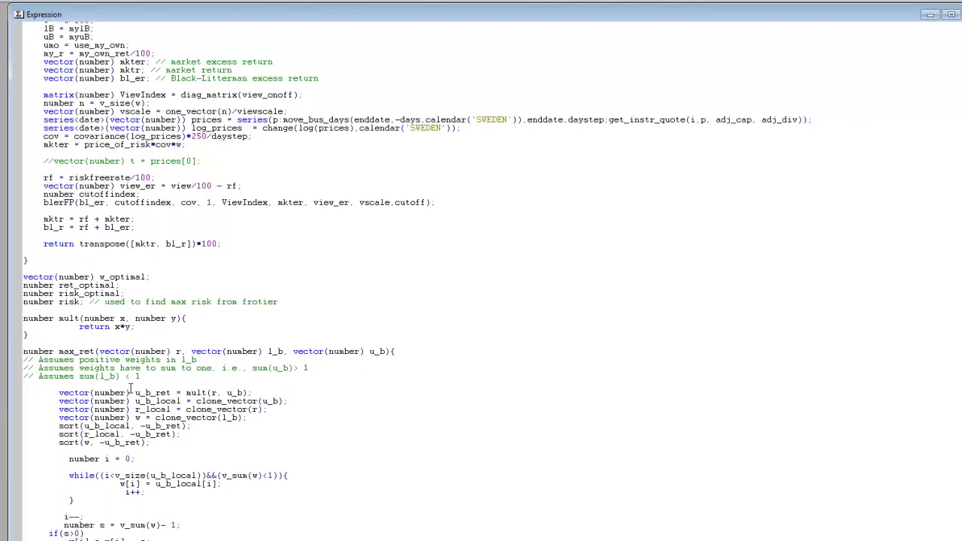
{"action": "scroll", "coordinate": [130, 385], "scroll_direction": "up", "scroll_amount": 4}
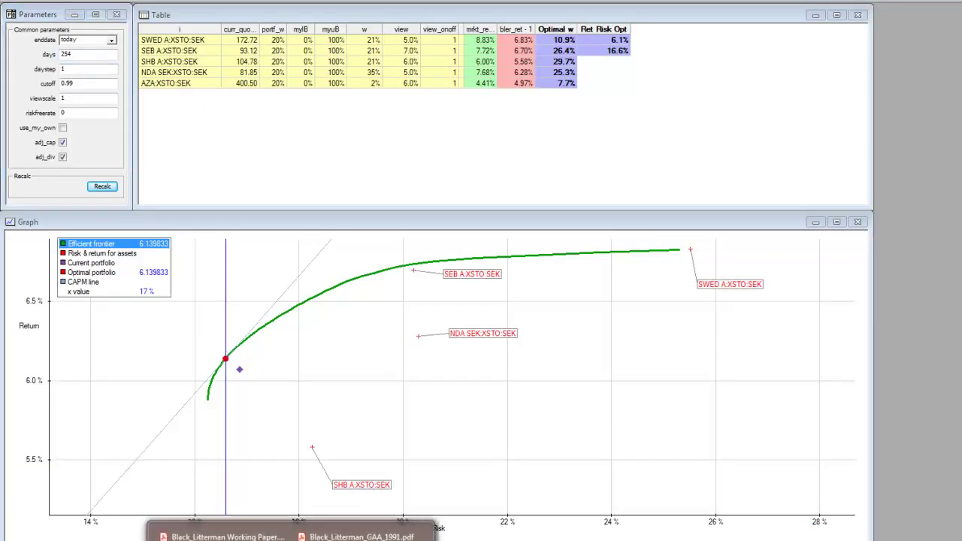
Switch to the PDF reader and show the Black_Litterman Working Paper at its Figure 1 on deriving the combined return vector
{"action": "left_click", "coordinate": [223, 530]}
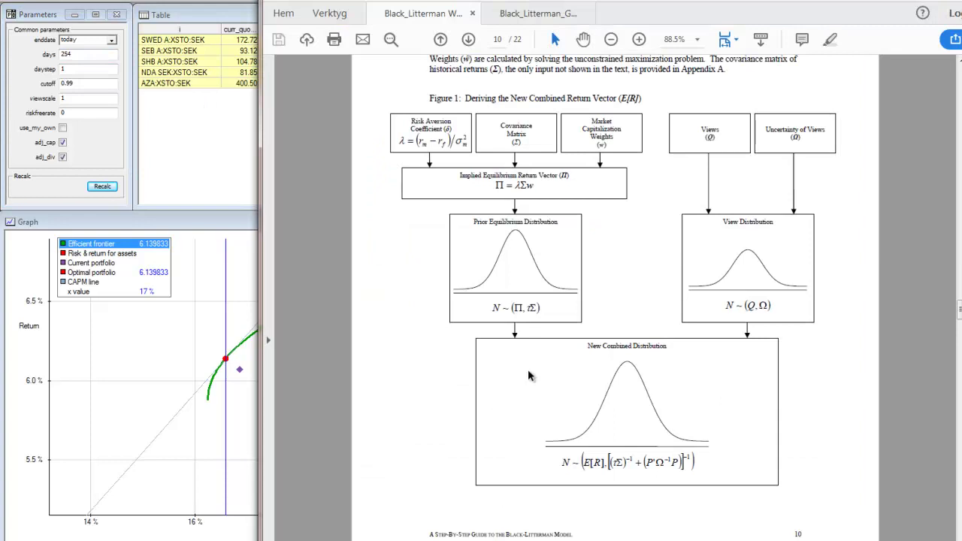